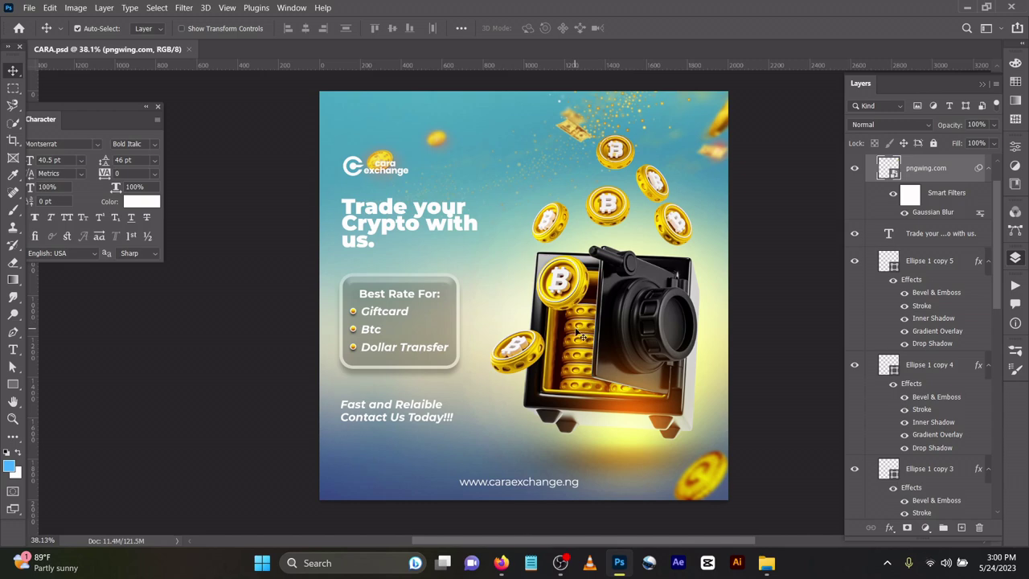
# Open the New Document dialog with Ctrl+N while the CARA.psd flyer is showing.
pyautogui.press('ctrl')
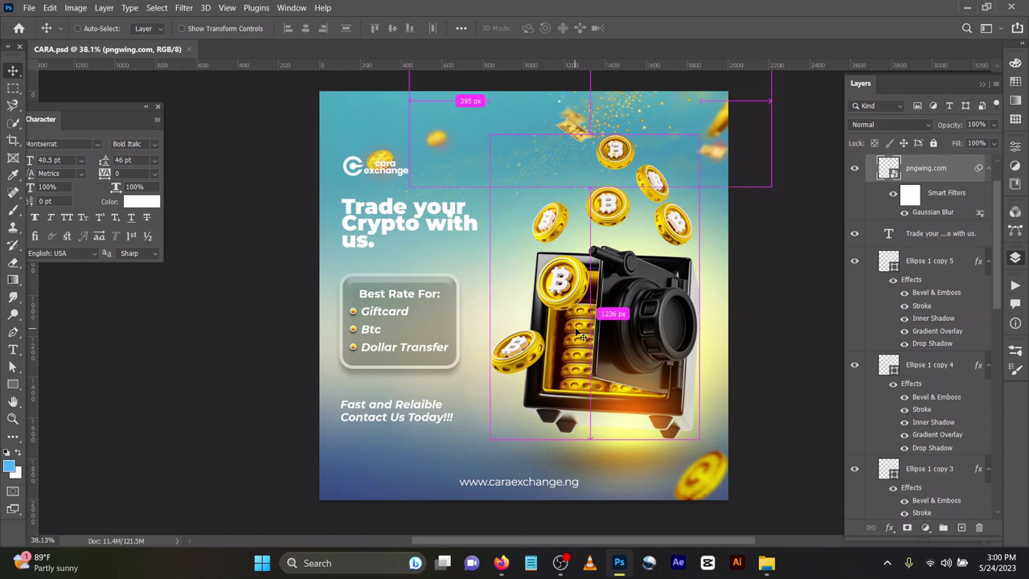
pyautogui.hotkey('ctrl', 'n')
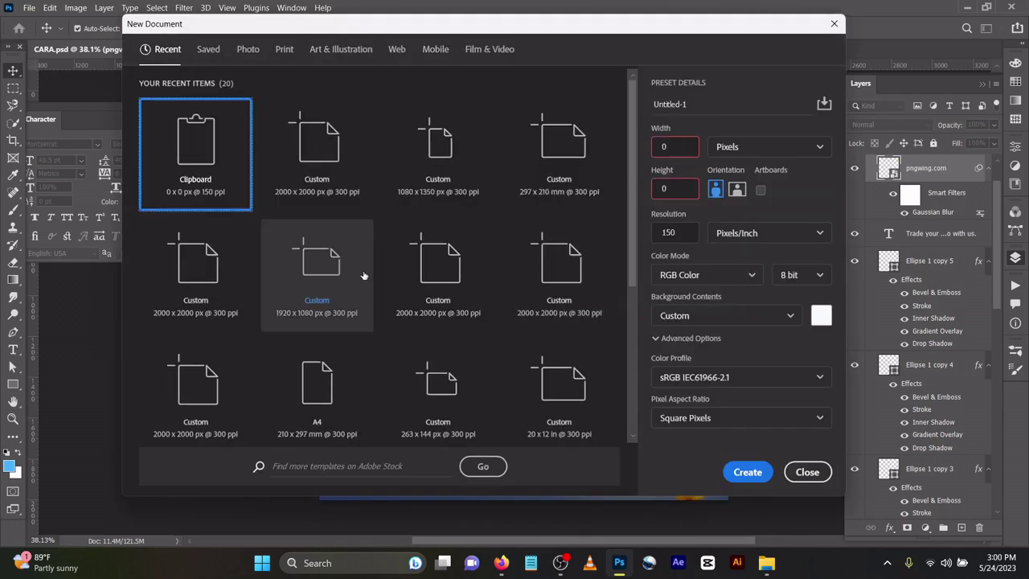
# Create a blank 2000 x 2000 px, 300 ppi document and bring the bitcoin assets folder forward.
pyautogui.click(328, 178)
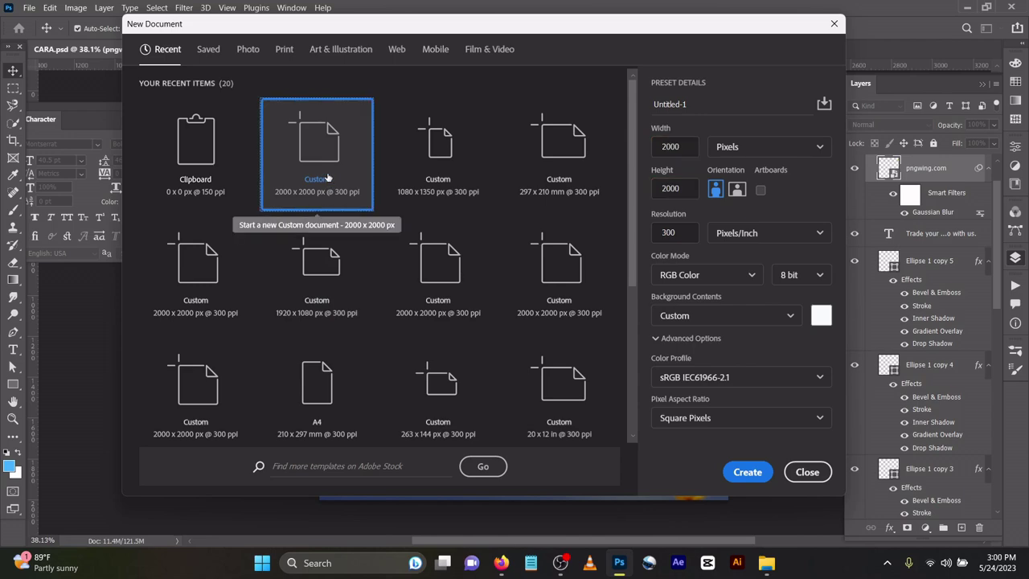
pyautogui.click(747, 473)
pyautogui.moveTo(768, 566)
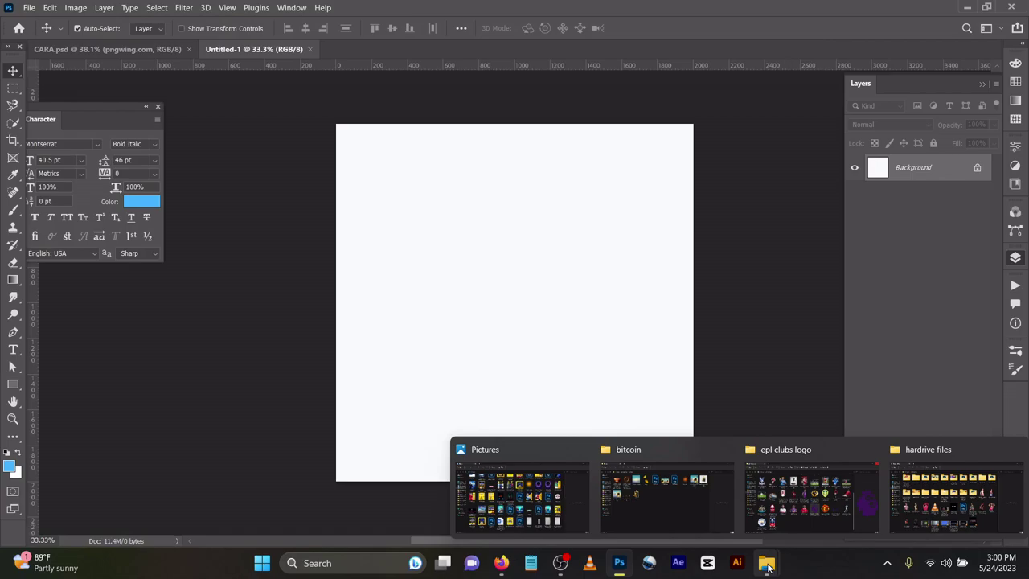
pyautogui.click(649, 471)
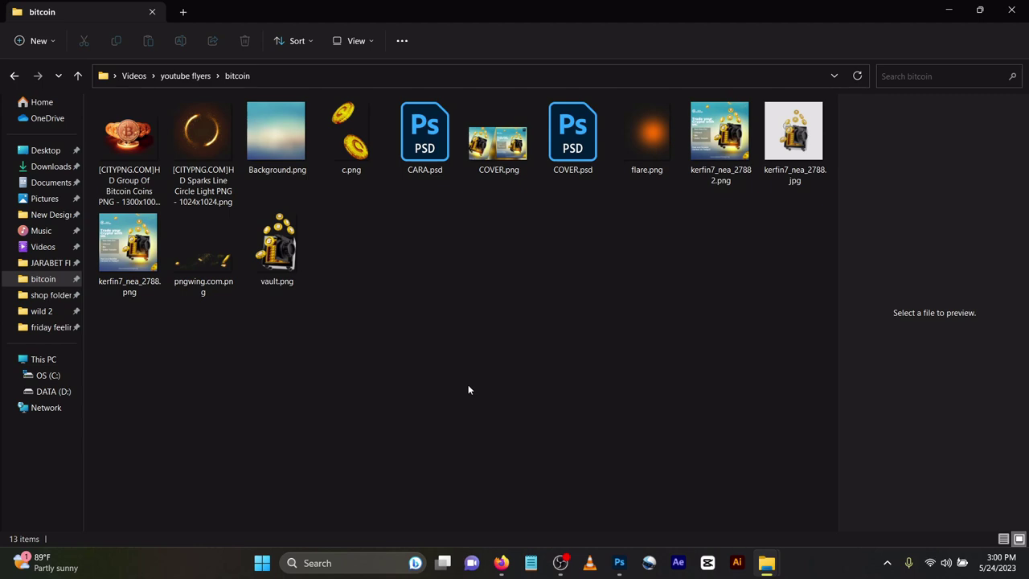
pyautogui.click(795, 153)
pyautogui.doubleClick(796, 152)
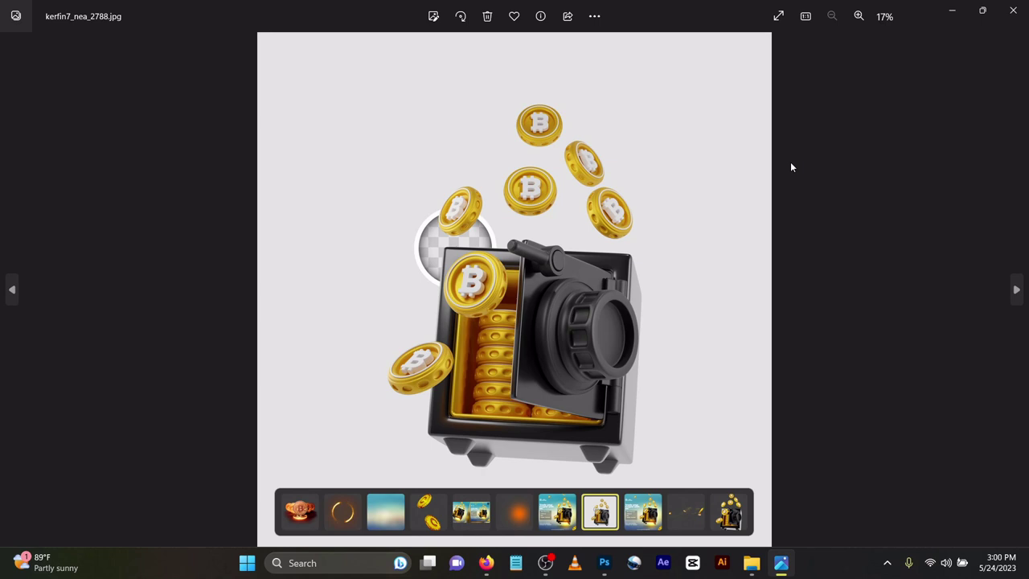
pyautogui.click(1013, 10)
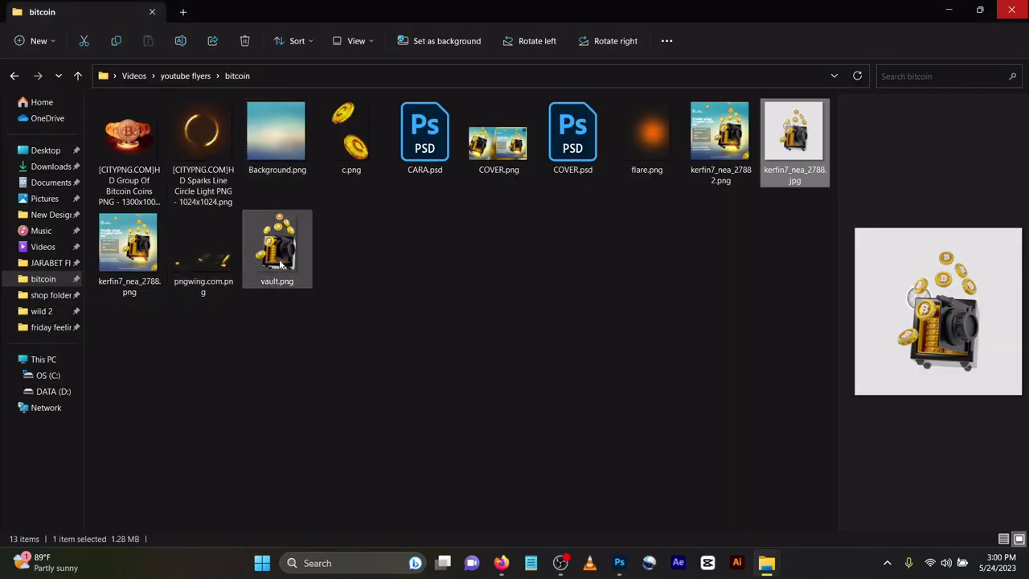
# Place vault.png into Untitled-1 as its own layer, shifted right of centre.
pyautogui.moveTo(279, 265); pyautogui.dragTo(616, 554)
pyautogui.moveTo(543, 266); pyautogui.dragTo(506, 218)
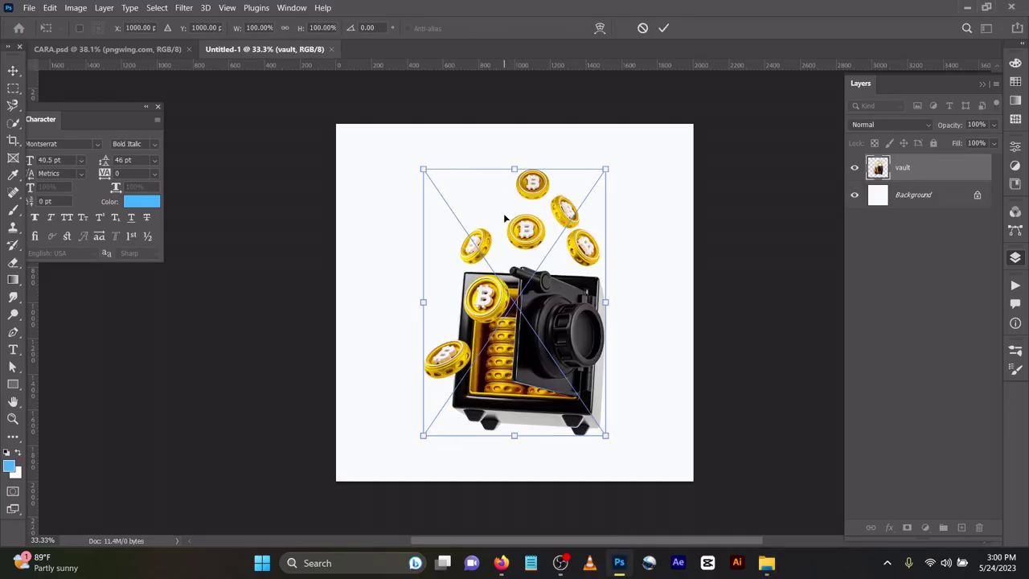
pyautogui.moveTo(502, 320); pyautogui.dragTo(554, 319)
pyautogui.click(664, 27)
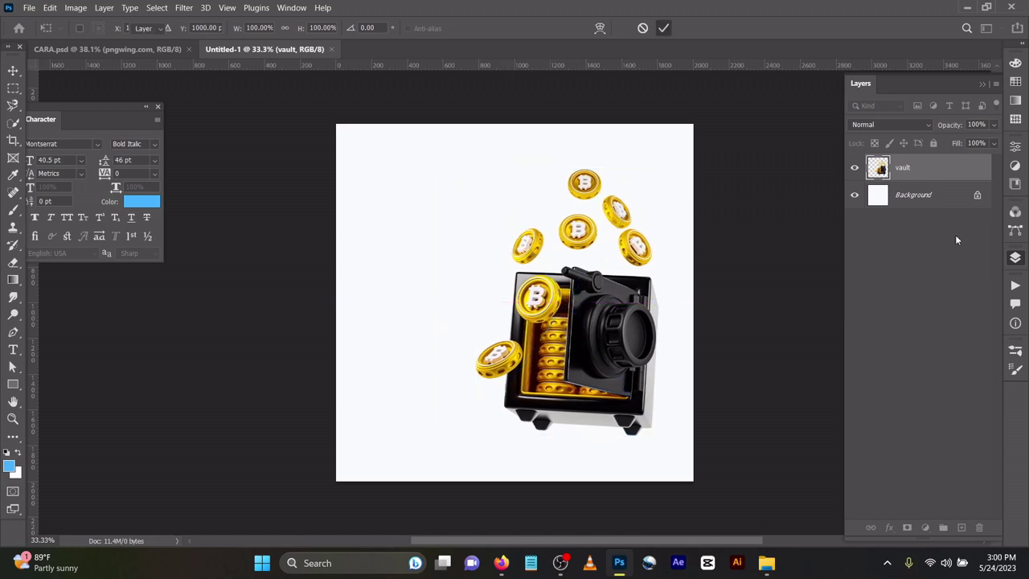
# Select the Background layer and place Background.png above it as the teal gradient backdrop.
pyautogui.click(931, 199)
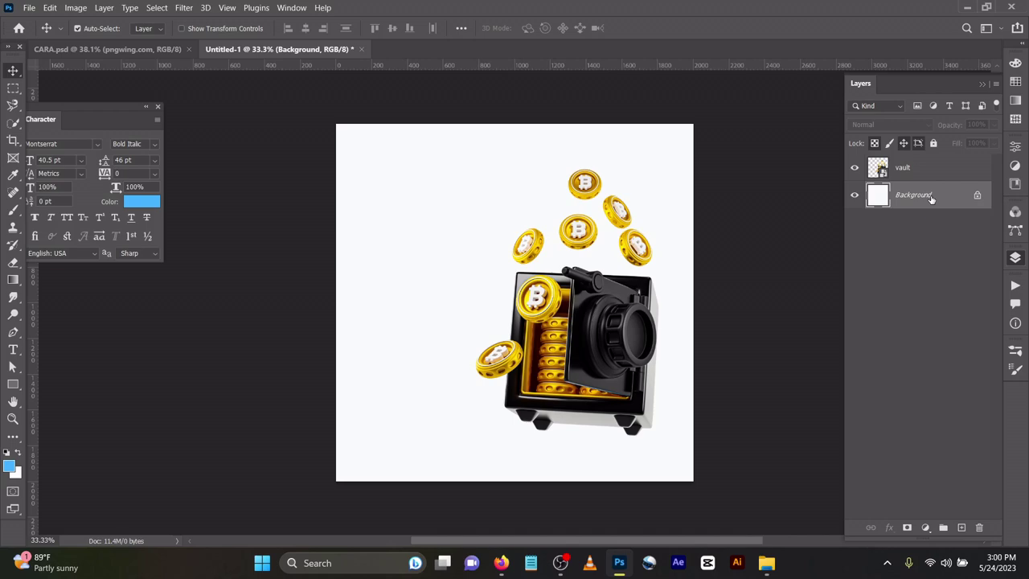
pyautogui.moveTo(766, 563)
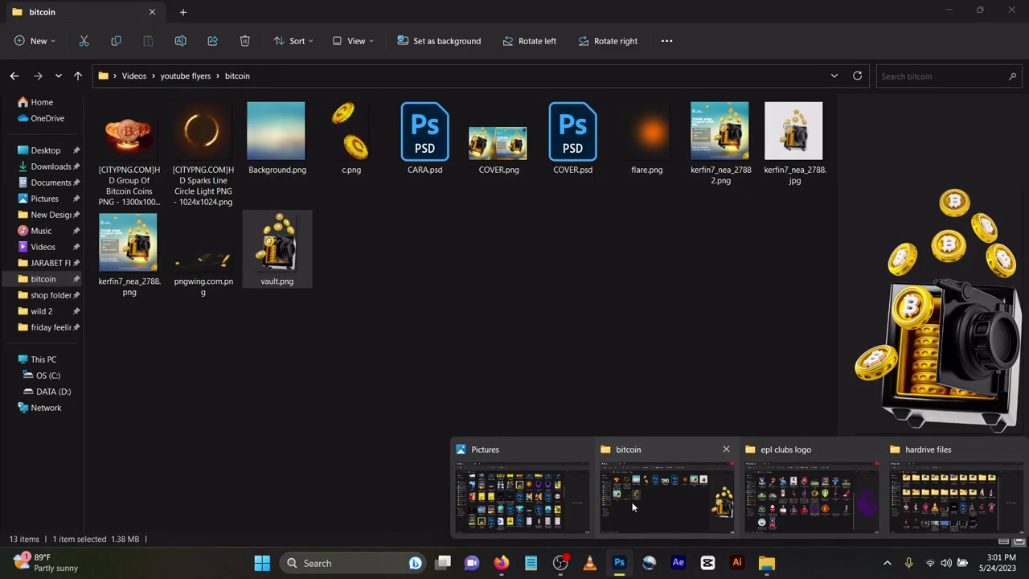
pyautogui.click(632, 501)
pyautogui.moveTo(276, 133); pyautogui.dragTo(520, 245)
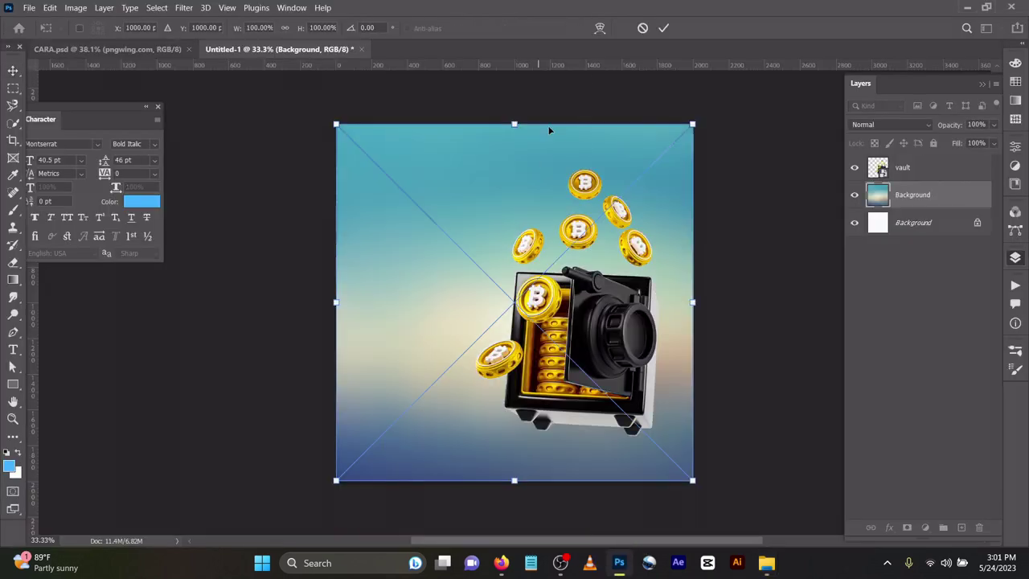
pyautogui.click(664, 27)
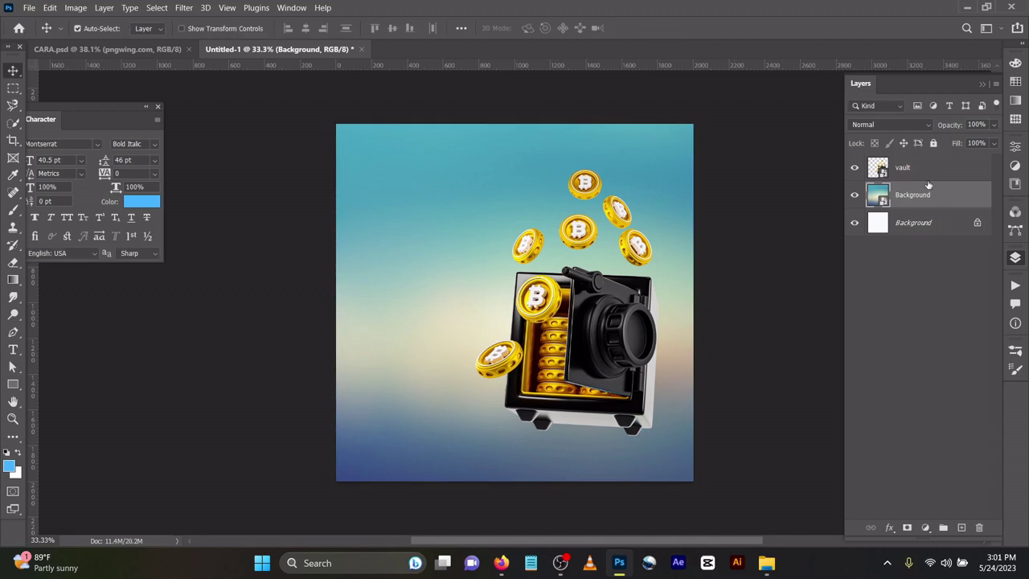
# Check the finished CARA flyer for reference, then bring flare.png into Untitled-1.
pyautogui.click(143, 50)
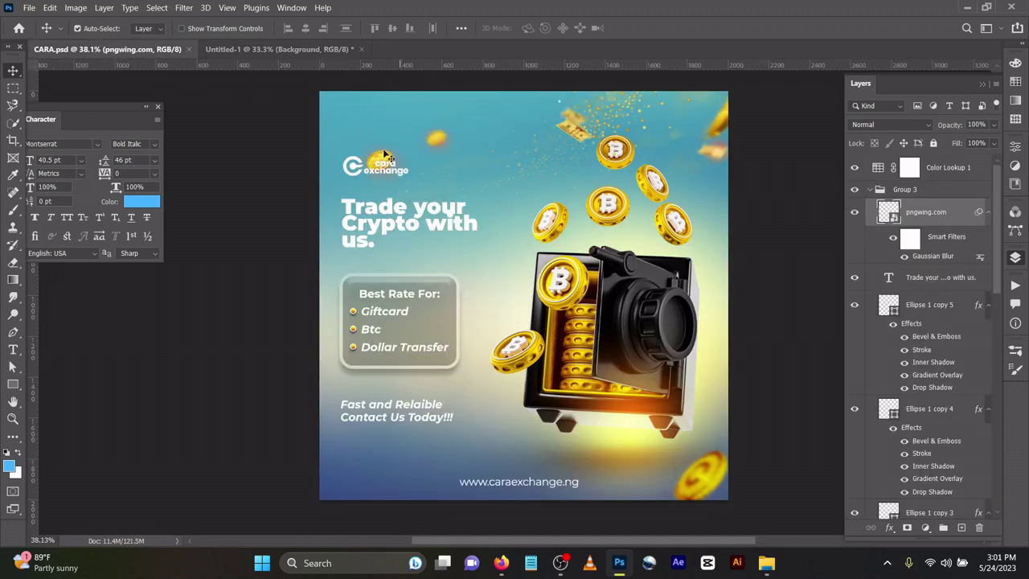
pyautogui.click(253, 49)
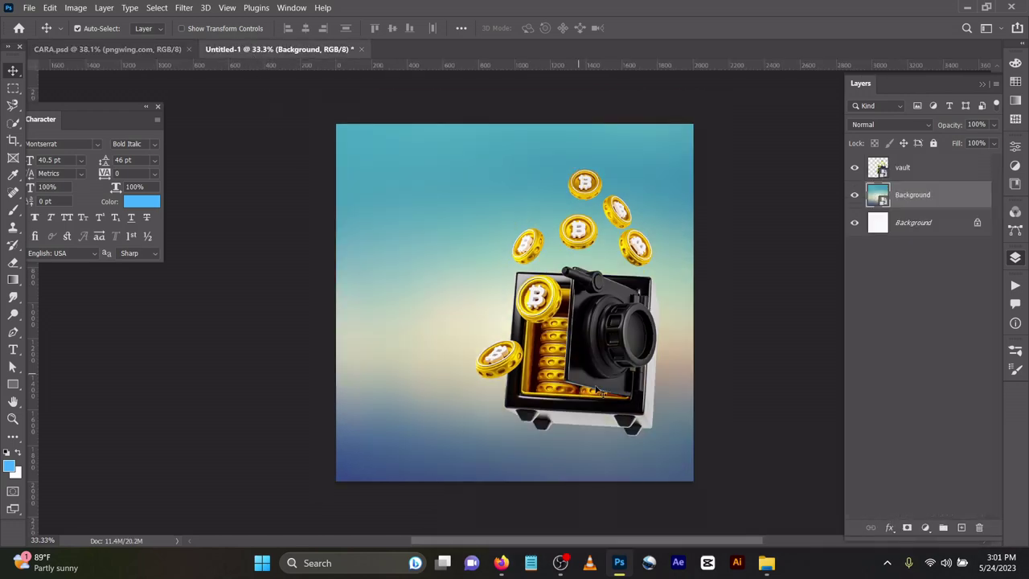
pyautogui.moveTo(760, 573)
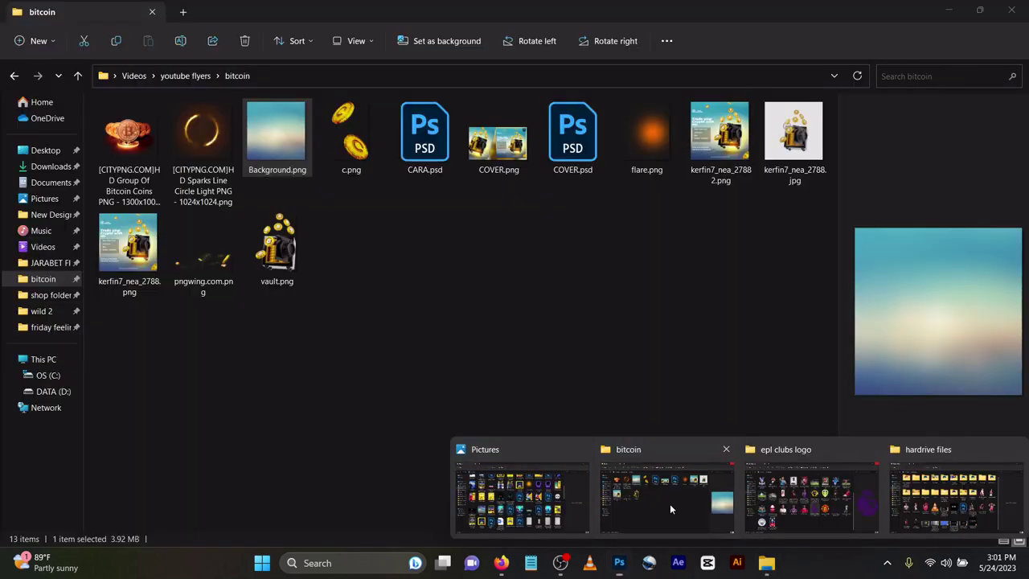
pyautogui.click(669, 503)
pyautogui.moveTo(650, 147); pyautogui.dragTo(586, 348)
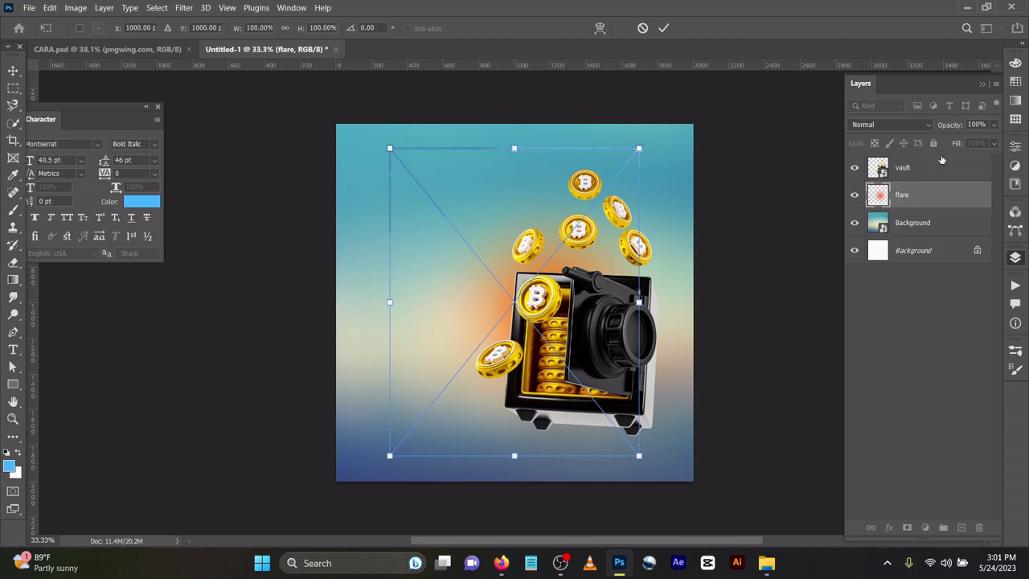
# Set the flare to Linear Dodge (Add) and move it right and down behind the vault.
pyautogui.click(868, 126)
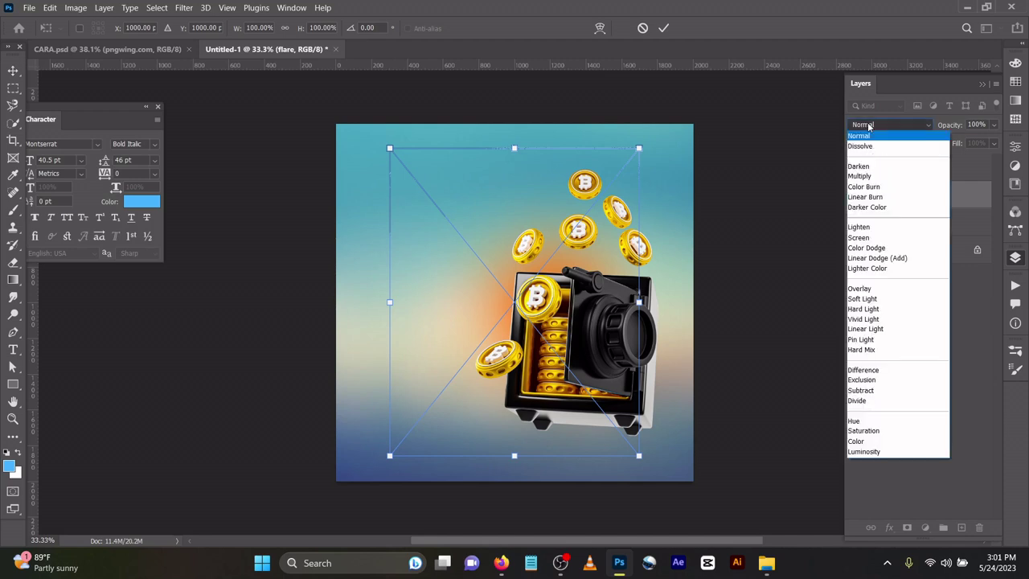
pyautogui.click(890, 259)
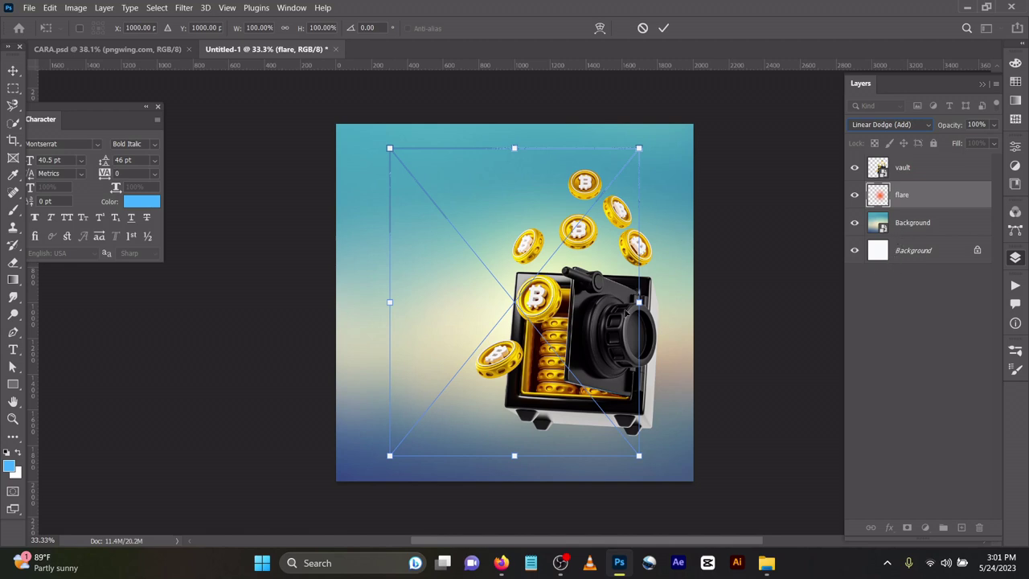
pyautogui.moveTo(667, 304); pyautogui.dragTo(631, 352)
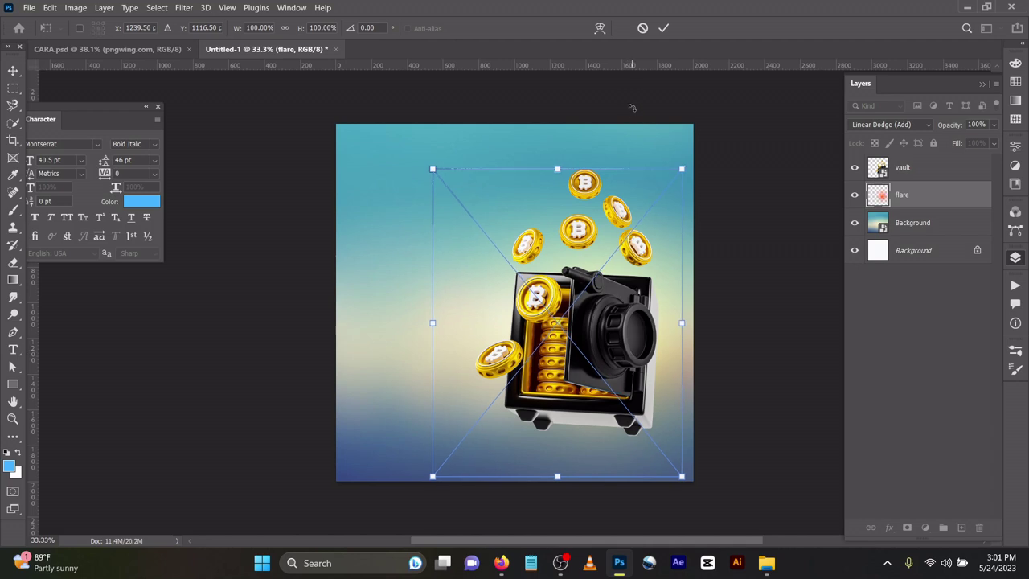
pyautogui.click(663, 29)
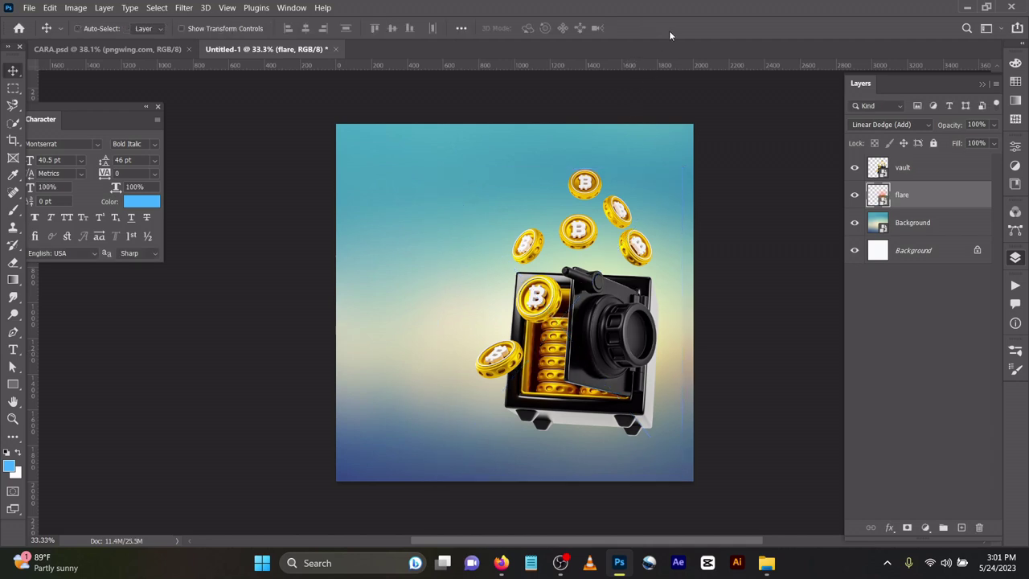
# Duplicate the flare into stacked copies and shift flare copy about 96 px right.
pyautogui.hotkey('ctrl', 'j')
pyautogui.hotkey('ctrl', 'j')
pyautogui.hotkey('ctrl', 'j')
pyautogui.hotkey('ctrl', 'j')
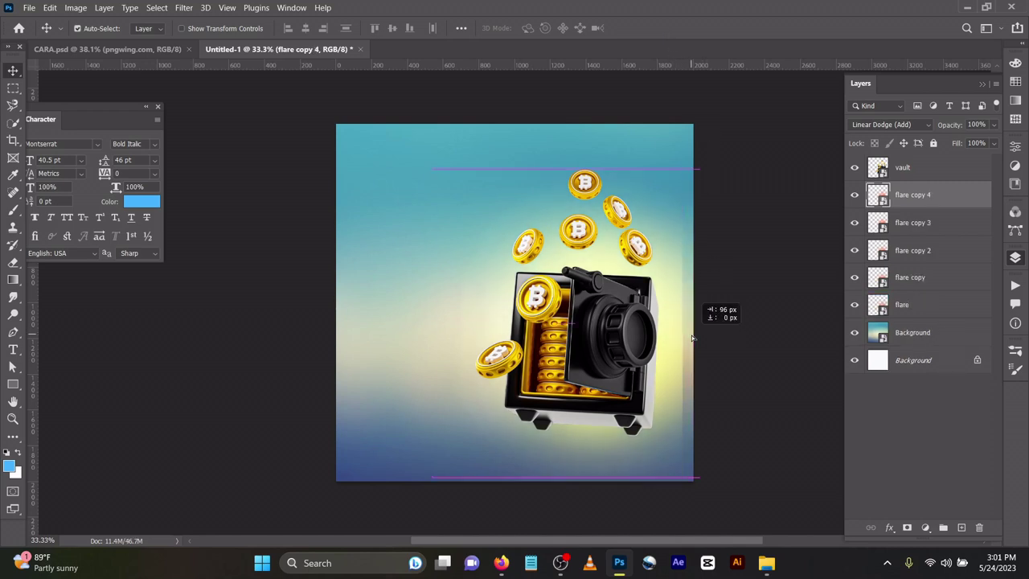
pyautogui.click(934, 226)
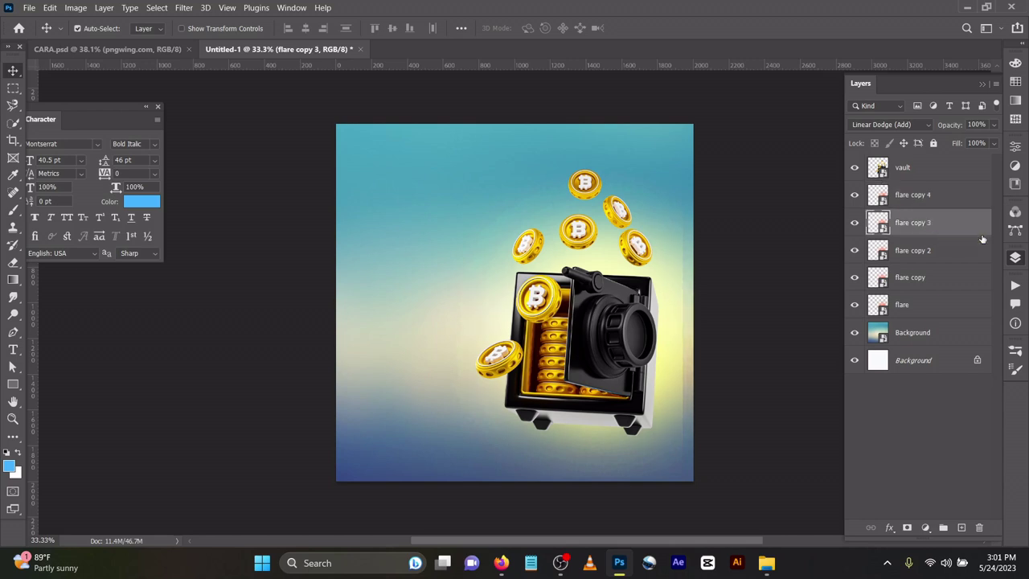
pyautogui.click(950, 280)
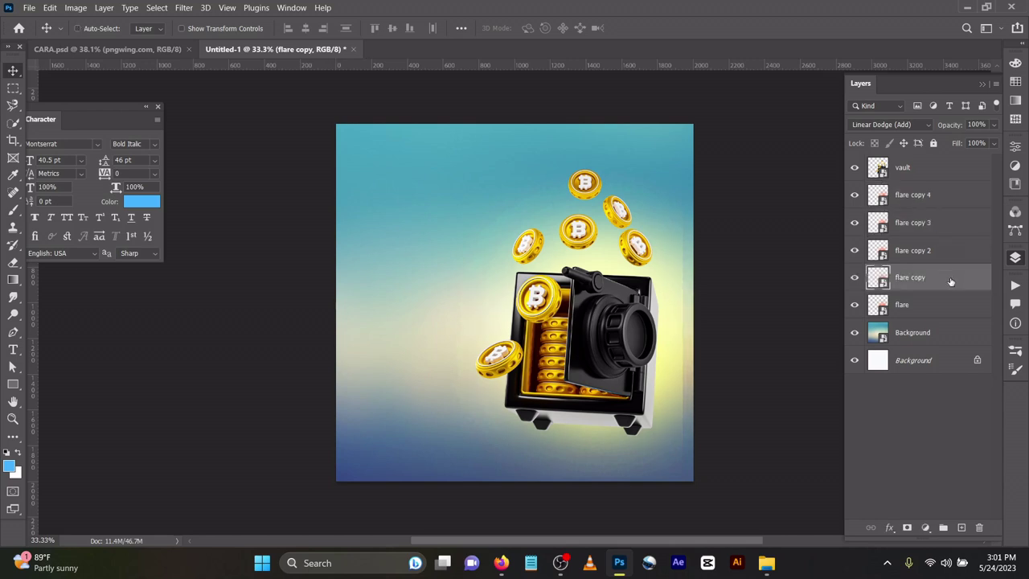
pyautogui.hotkey('ctrl', 't')
pyautogui.moveTo(613, 368); pyautogui.dragTo(639, 367)
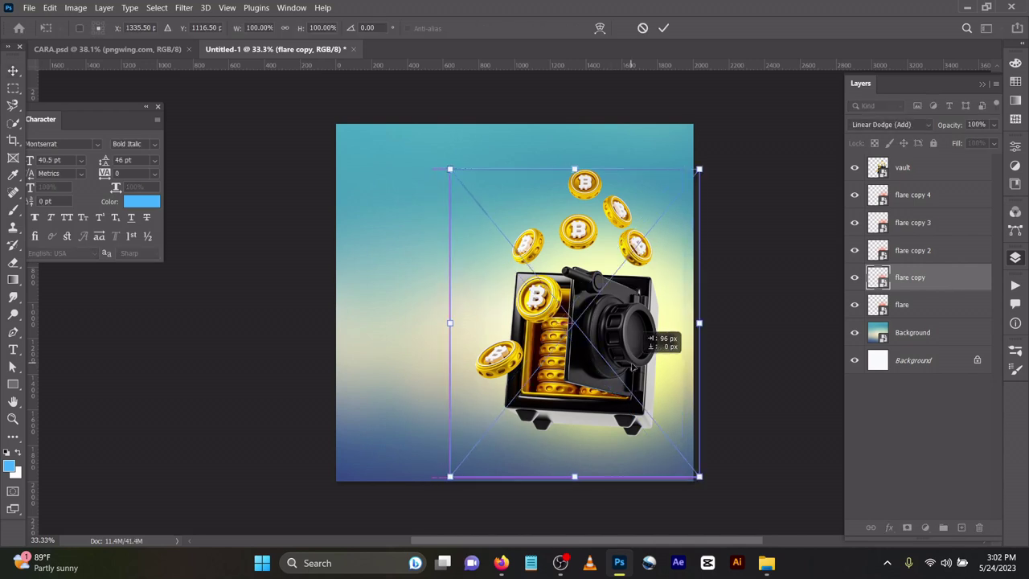
pyautogui.click(663, 28)
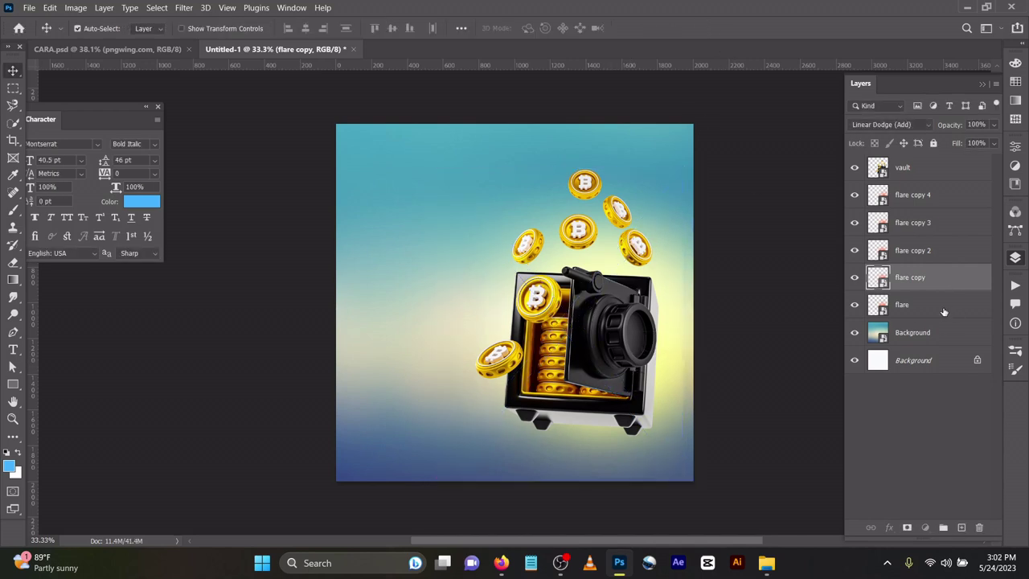
# Nudge the original flare layer about 20 px right.
pyautogui.click(942, 311)
pyautogui.hotkey('ctrl', 't')
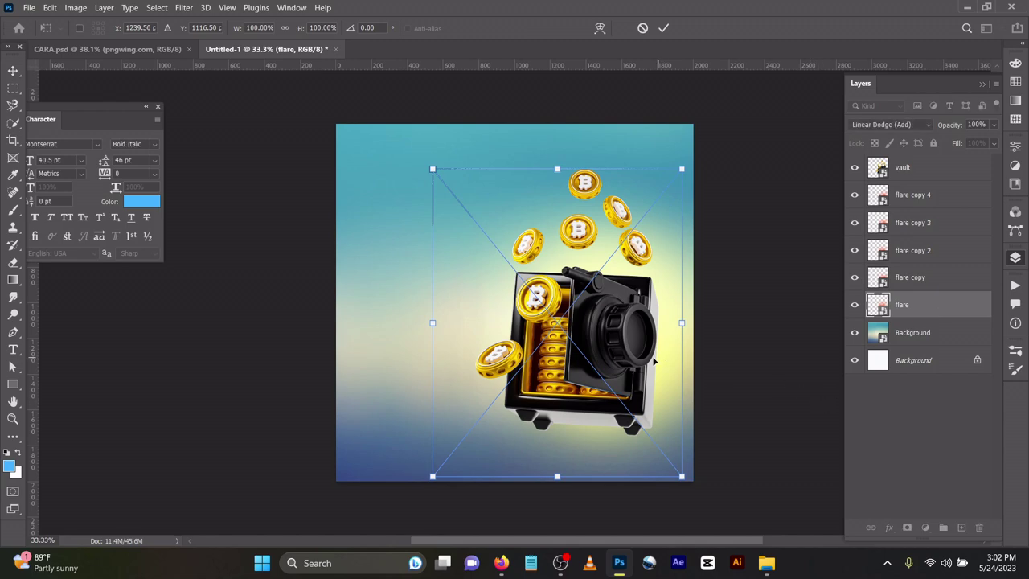
pyautogui.moveTo(660, 328); pyautogui.dragTo(677, 329)
pyautogui.click(663, 28)
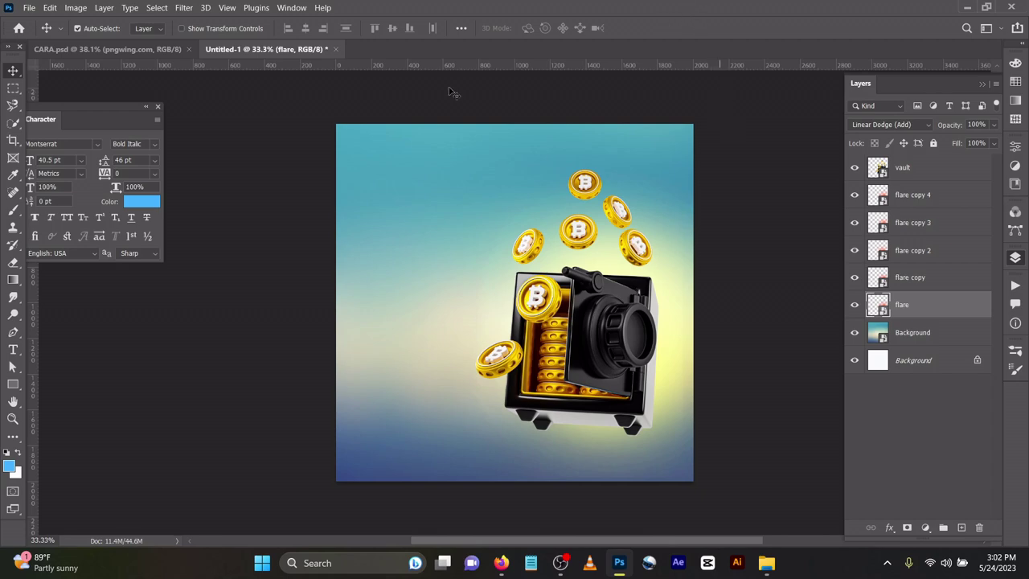
# Switch to CARA.psd and expand Group 2 to reveal its Design and Layer 3 copies.
pyautogui.click(131, 51)
pyautogui.scroll(-10, 933, 267)
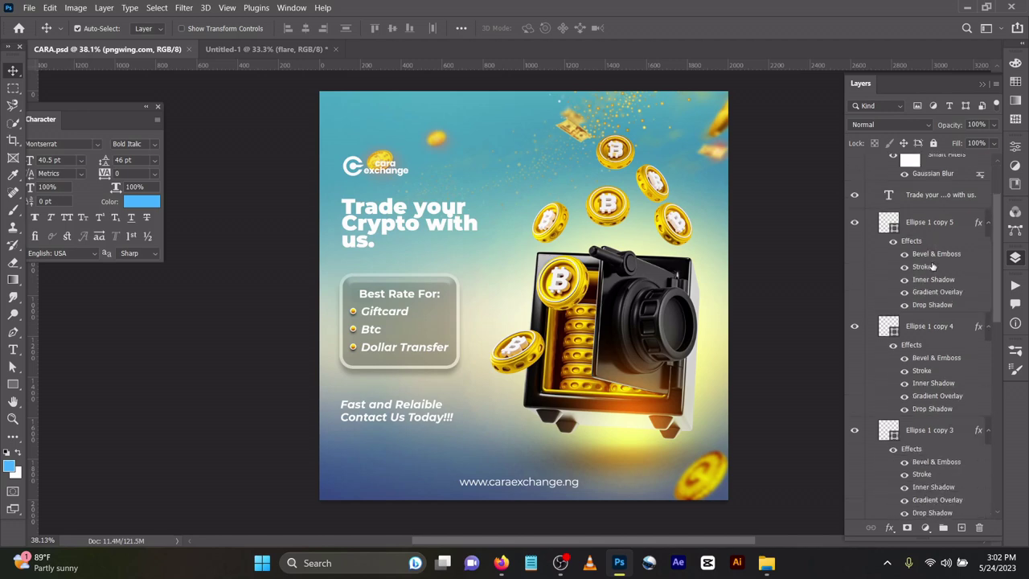
pyautogui.scroll(-5, 932, 268)
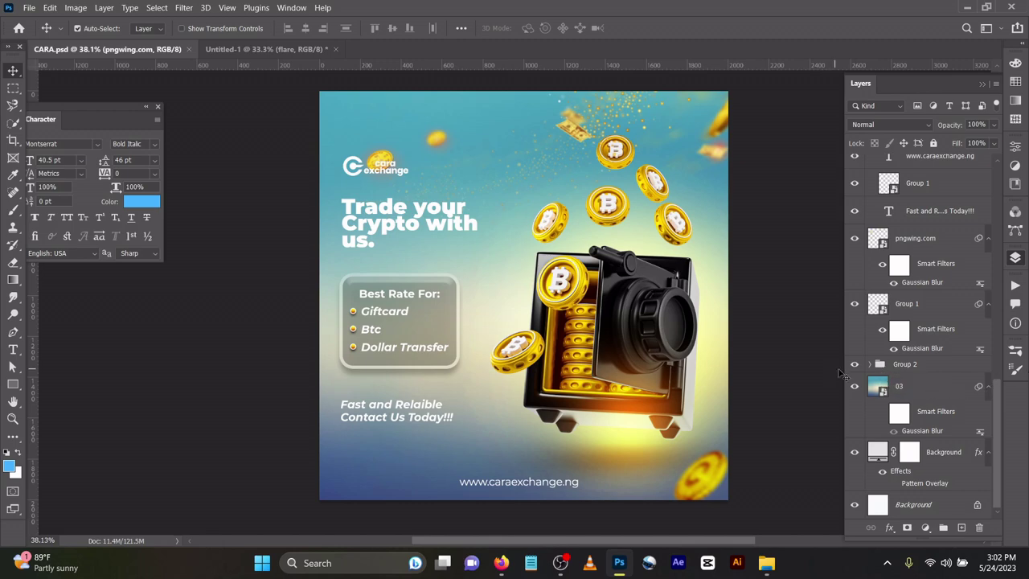
pyautogui.click(869, 365)
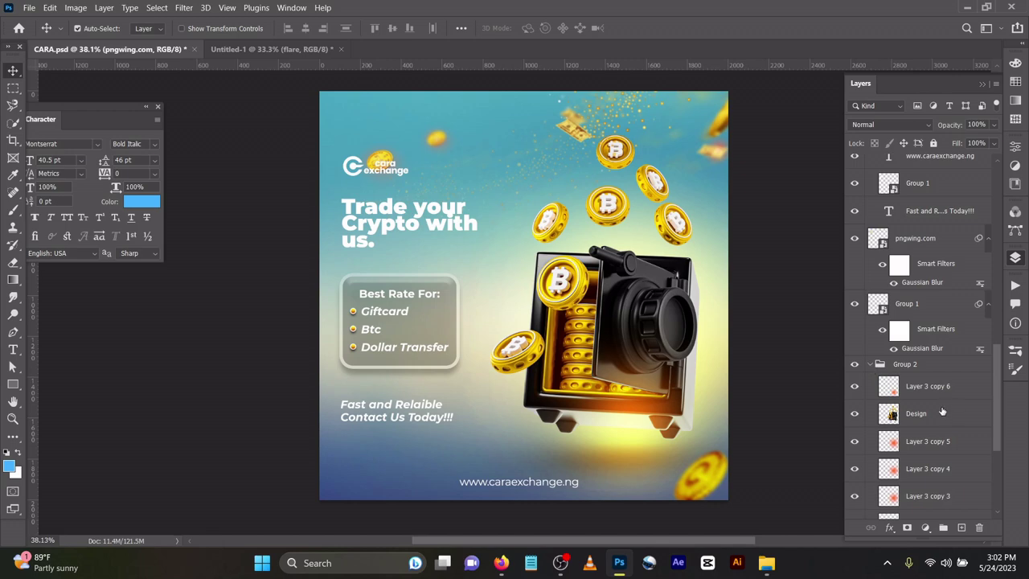
pyautogui.scroll(-3, 935, 447)
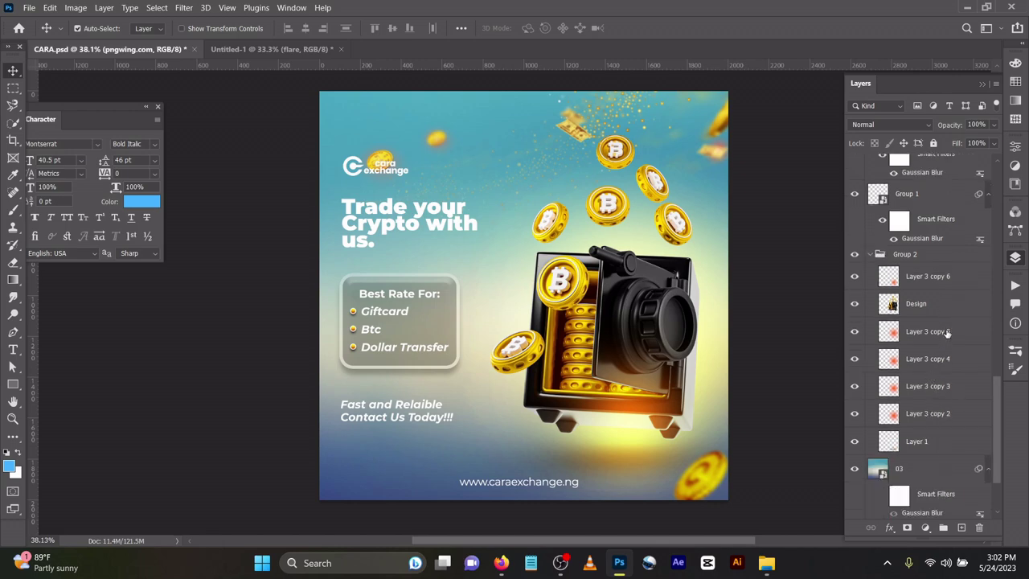
# Duplicate flare copy 4 as flare copy 5 above the vault and move it down to the vault's base.
pyautogui.click(250, 49)
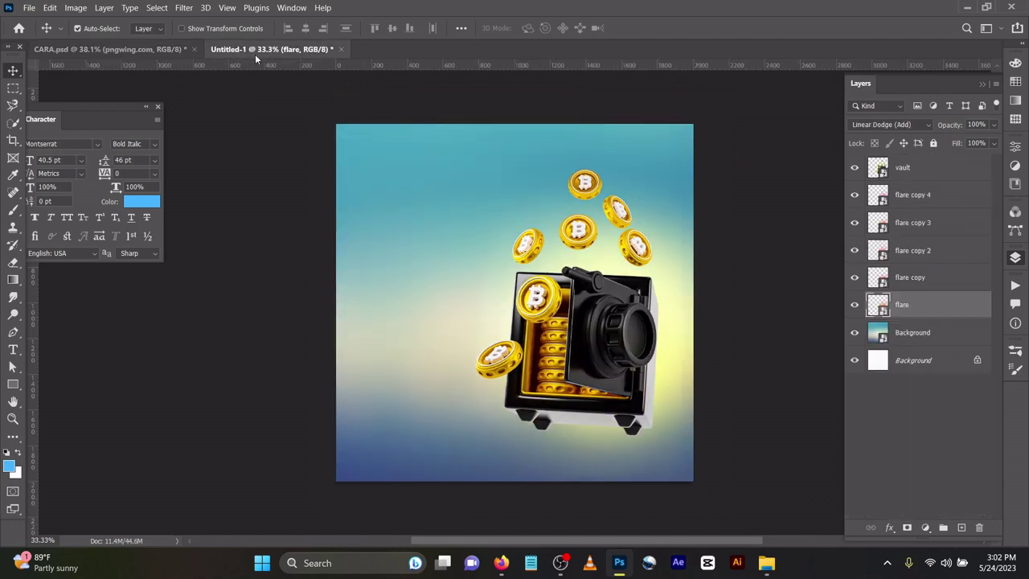
pyautogui.click(917, 205)
pyautogui.hotkey('ctrl', 'j')
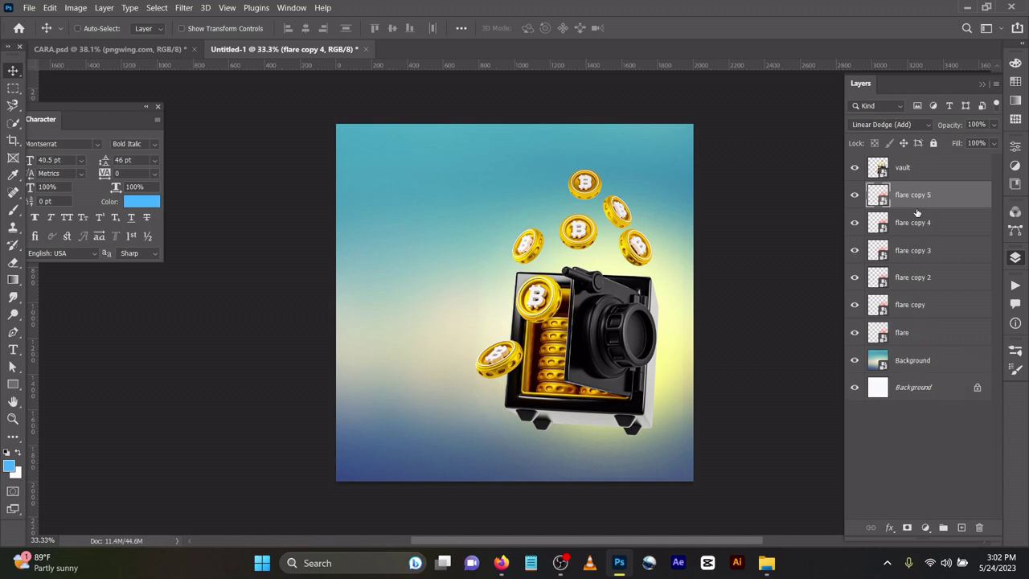
pyautogui.moveTo(918, 206); pyautogui.dragTo(909, 160)
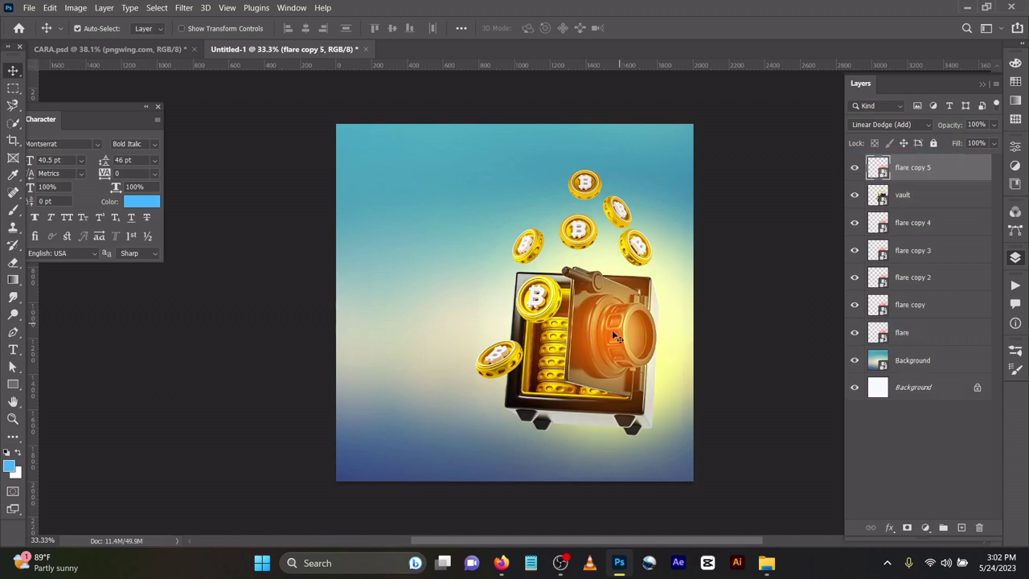
pyautogui.moveTo(611, 329); pyautogui.dragTo(610, 417)
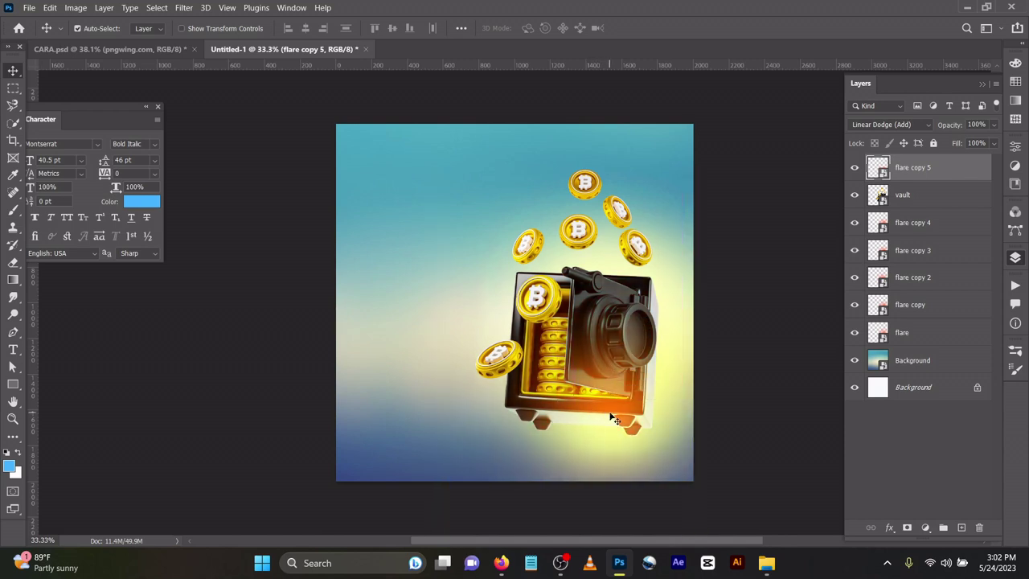
# Scale flare copy 5 down and position it under the vault.
pyautogui.hotkey('ctrl', 't')
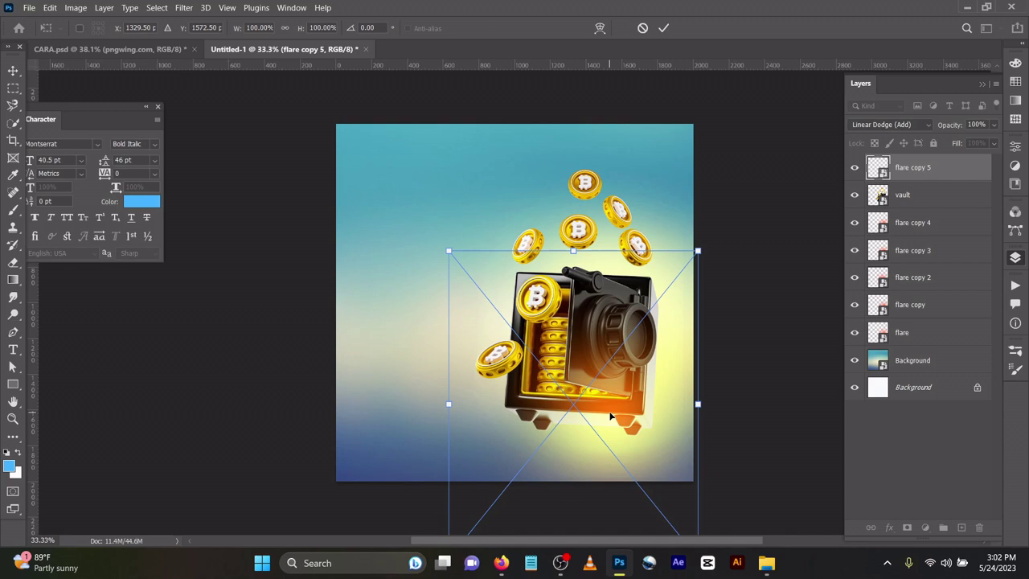
pyautogui.moveTo(695, 409); pyautogui.dragTo(691, 410)
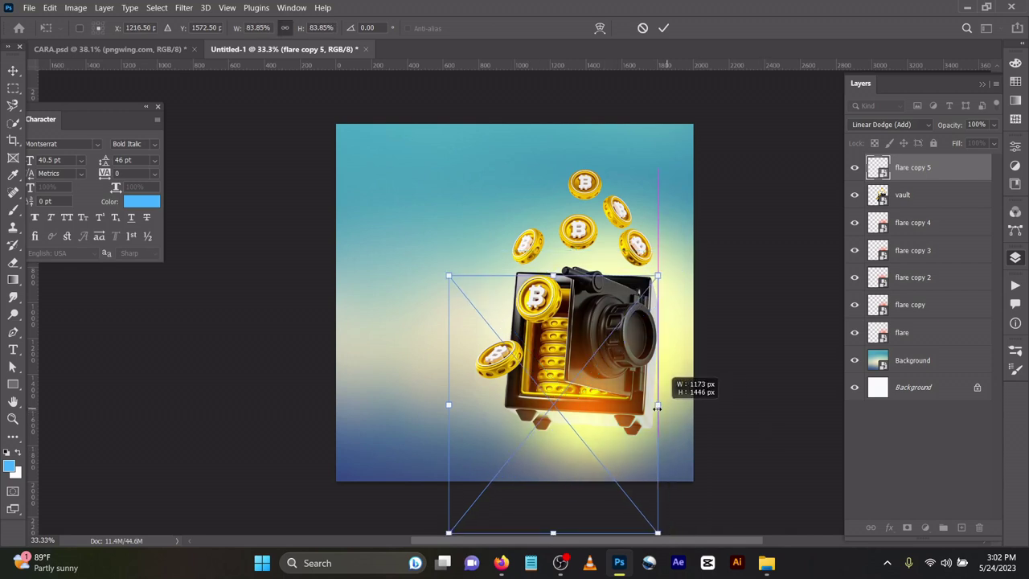
pyautogui.moveTo(655, 408); pyautogui.dragTo(643, 405)
pyautogui.moveTo(592, 430); pyautogui.dragTo(606, 444)
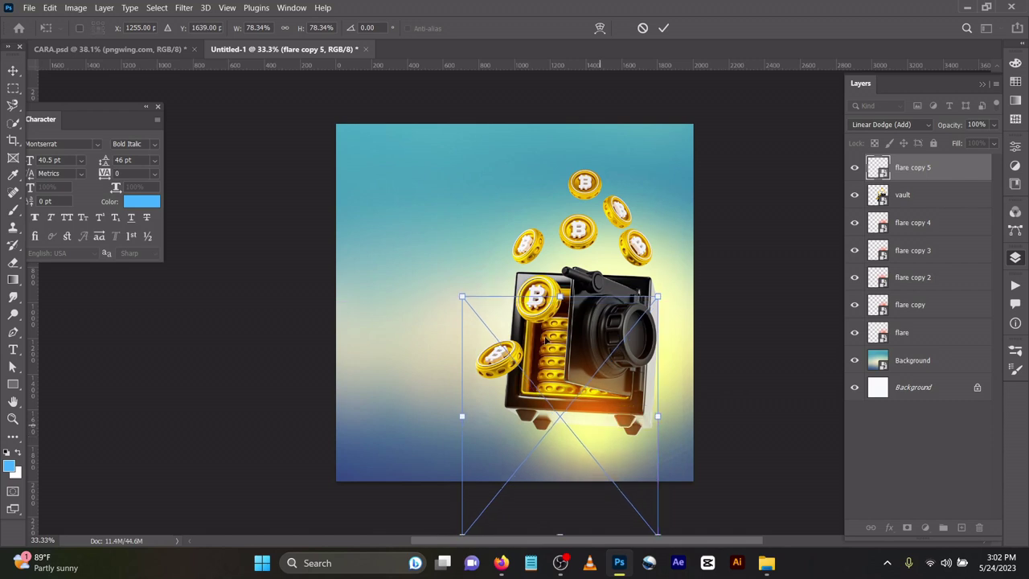
pyautogui.moveTo(559, 297); pyautogui.dragTo(560, 346)
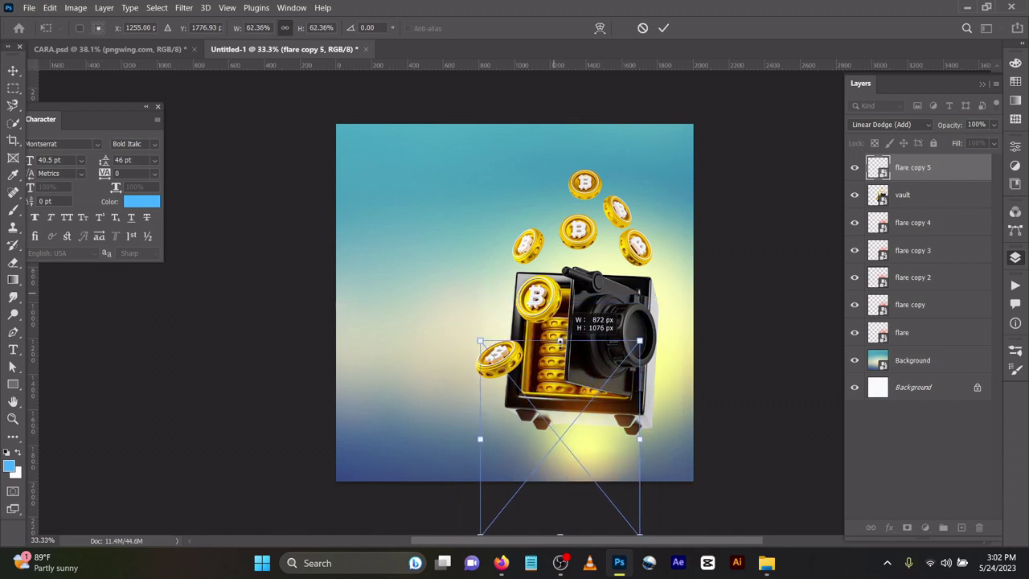
pyautogui.moveTo(580, 412); pyautogui.dragTo(583, 390)
pyautogui.click(664, 28)
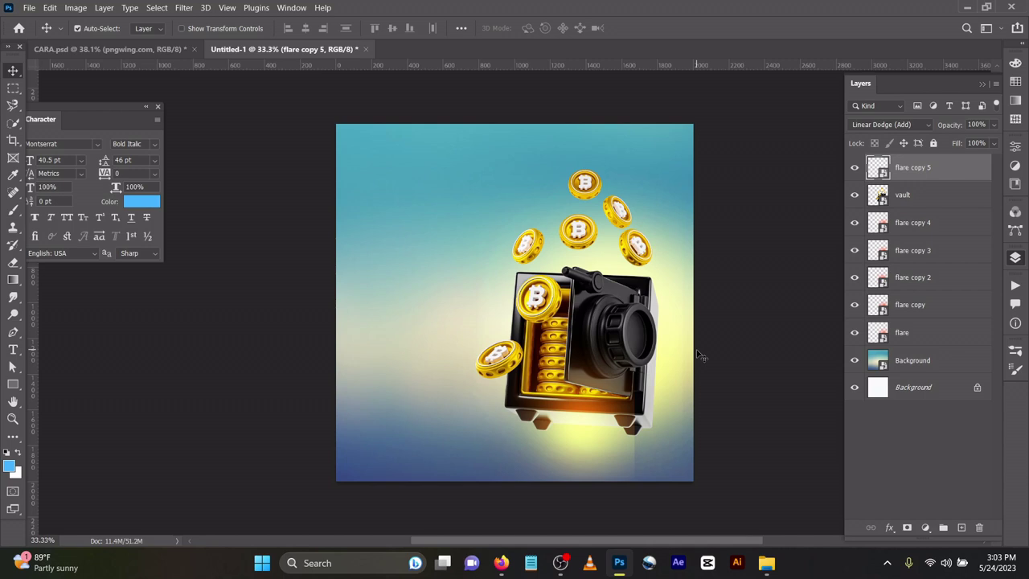
# Add a layer mask to flare copy 5 and fade it with a gradient.
pyautogui.click(908, 527)
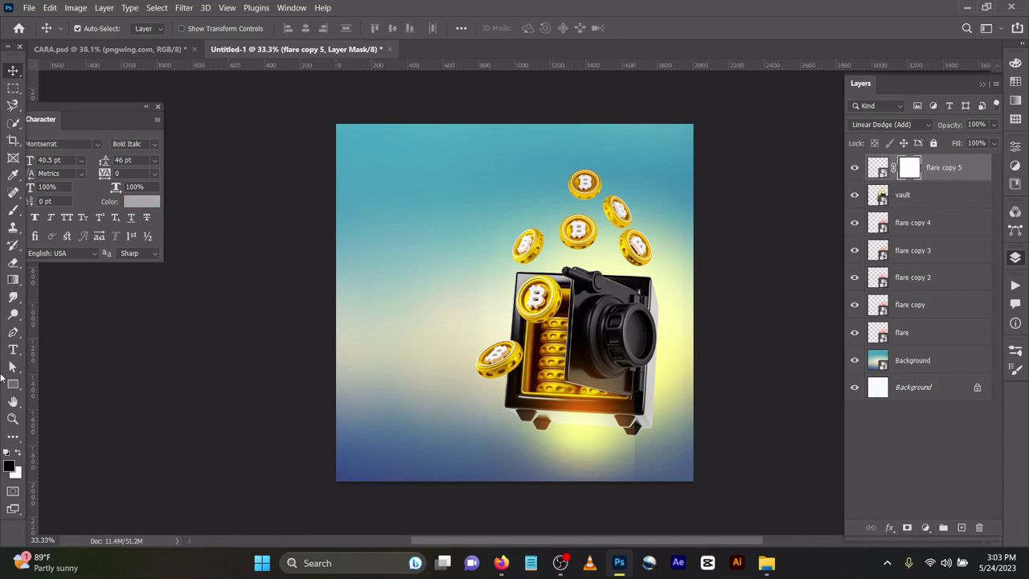
pyautogui.click(12, 280)
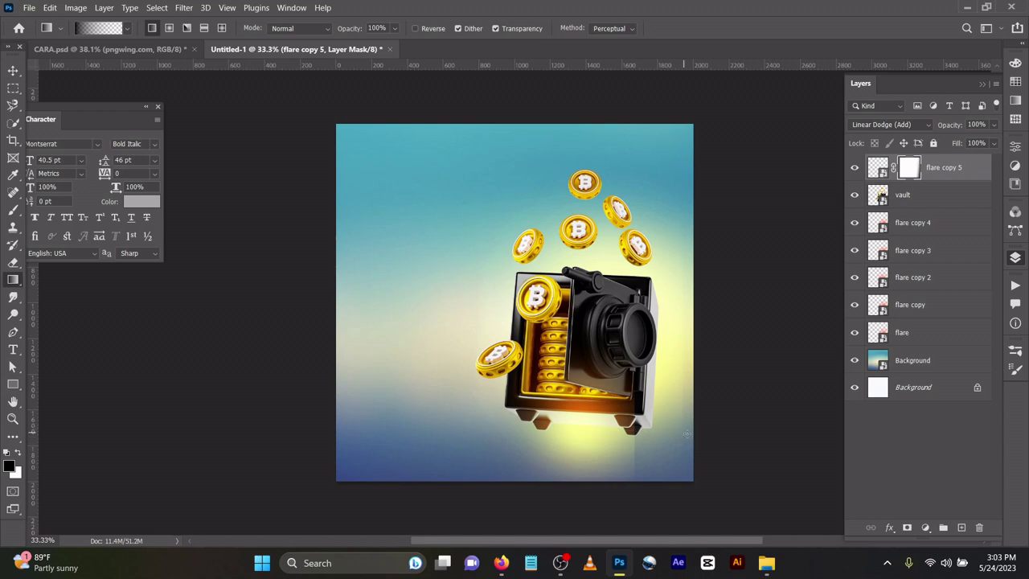
pyautogui.moveTo(667, 430); pyautogui.dragTo(553, 417)
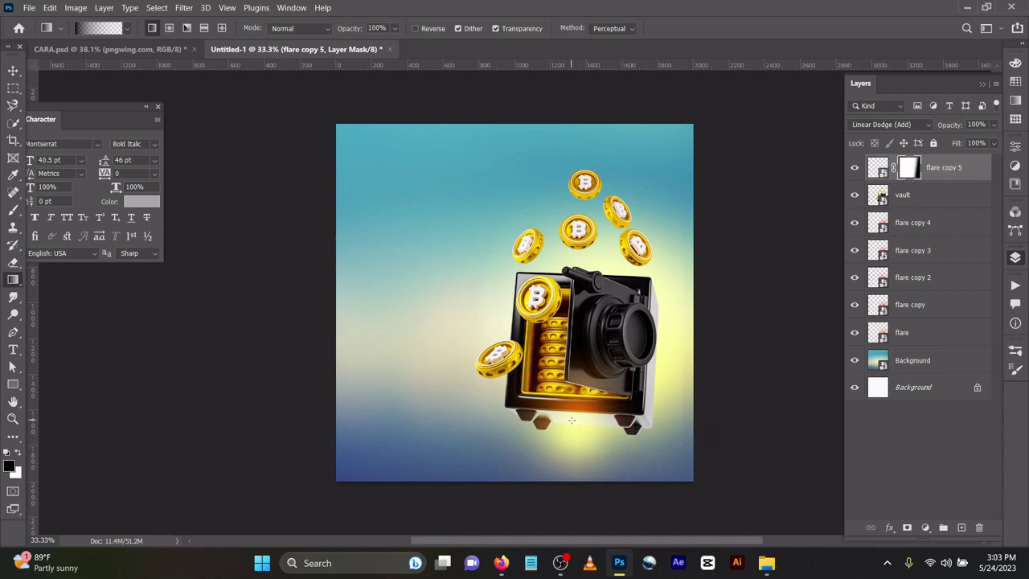
# Shift flare copy 5 slightly right and duplicate it as flare copy 6 beneath the vault.
pyautogui.press('v')
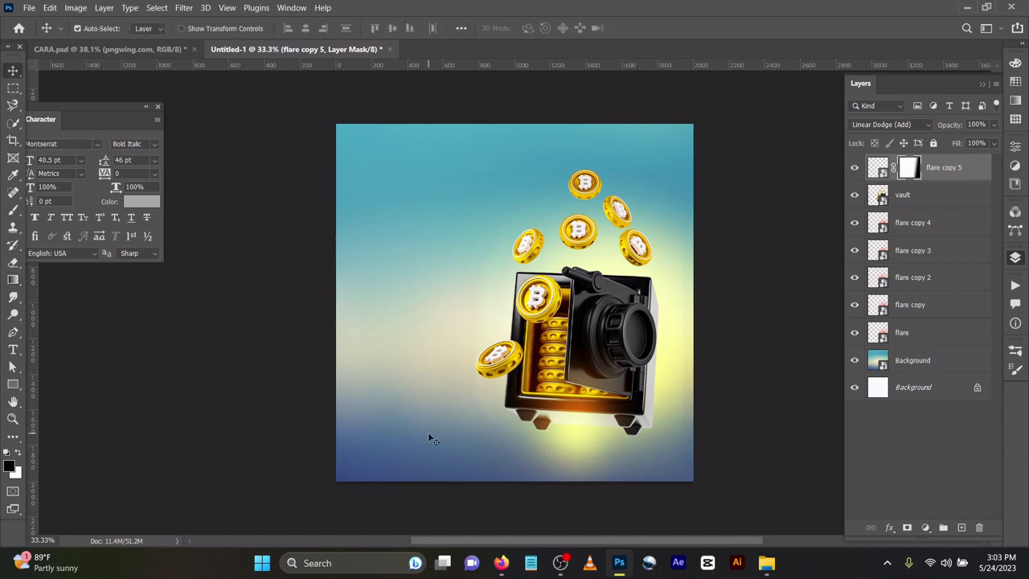
pyautogui.moveTo(585, 440); pyautogui.dragTo(597, 443)
pyautogui.hotkey('ctrl', 'j')
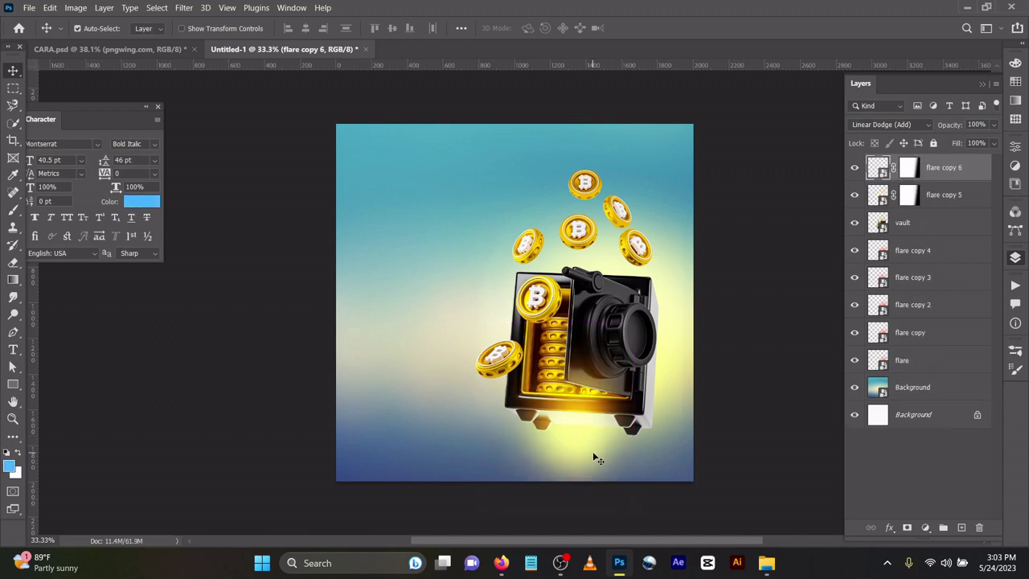
pyautogui.moveTo(593, 449); pyautogui.dragTo(593, 441)
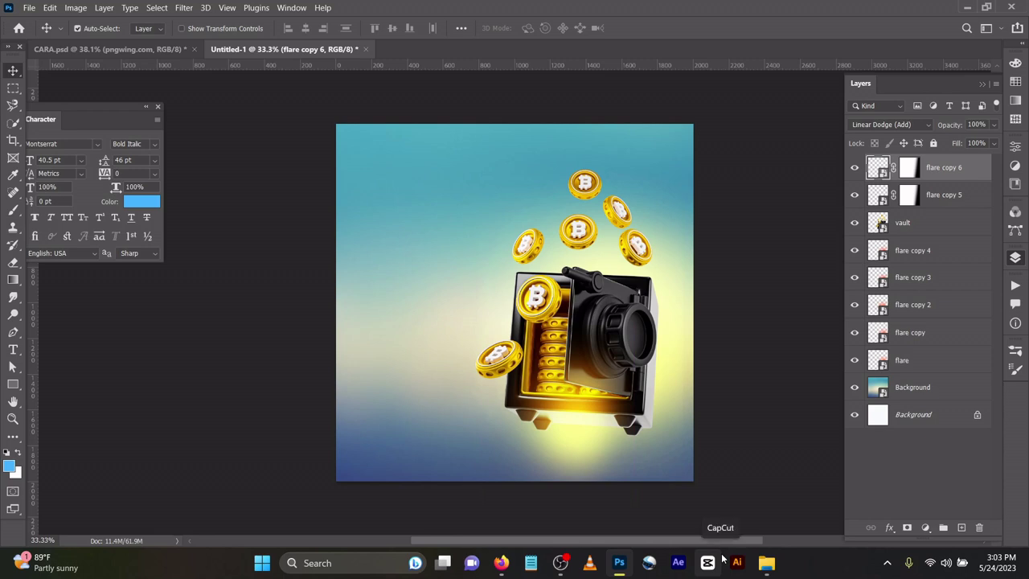
# Squash flare copy 6 vertically from its bottom edge.
pyautogui.hotkey('ctrl', 't')
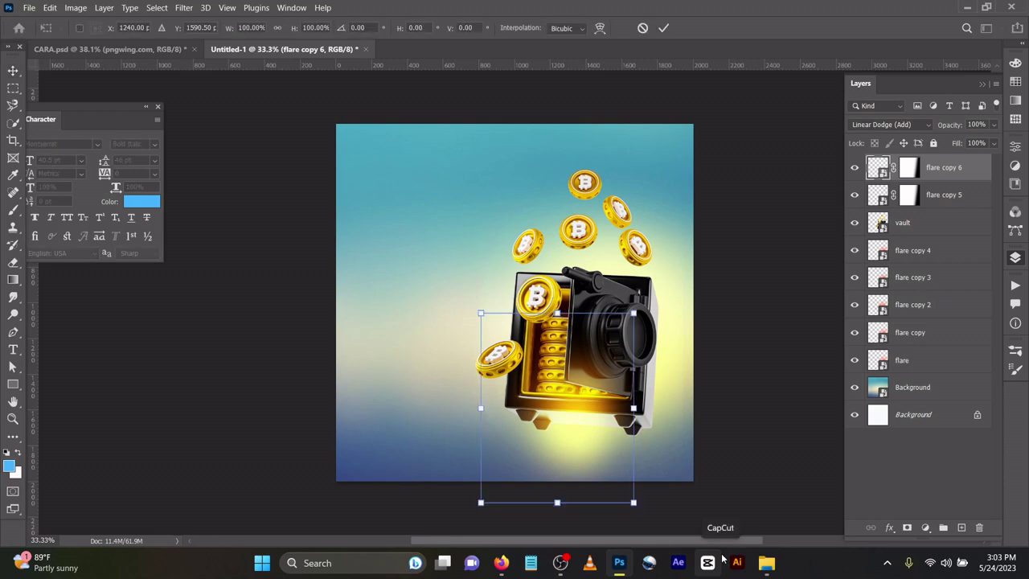
pyautogui.moveTo(557, 502); pyautogui.dragTo(585, 448)
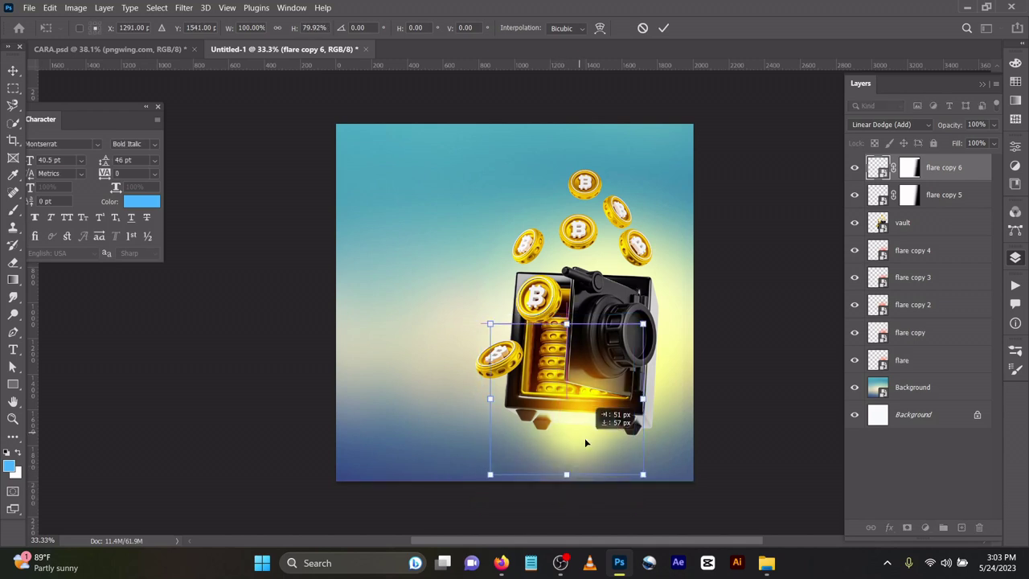
pyautogui.click(946, 203)
# Squash flare copy 5 vertically and move it down to the canvas bottom.
pyautogui.hotkey('ctrl', 't')
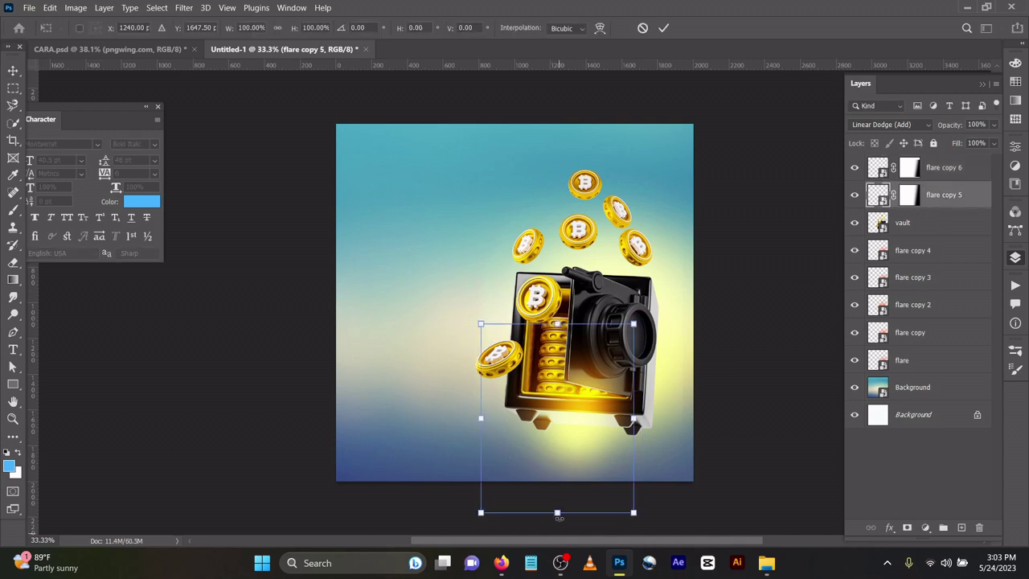
pyautogui.moveTo(557, 512); pyautogui.dragTo(558, 474)
pyautogui.moveTo(595, 402); pyautogui.dragTo(595, 407)
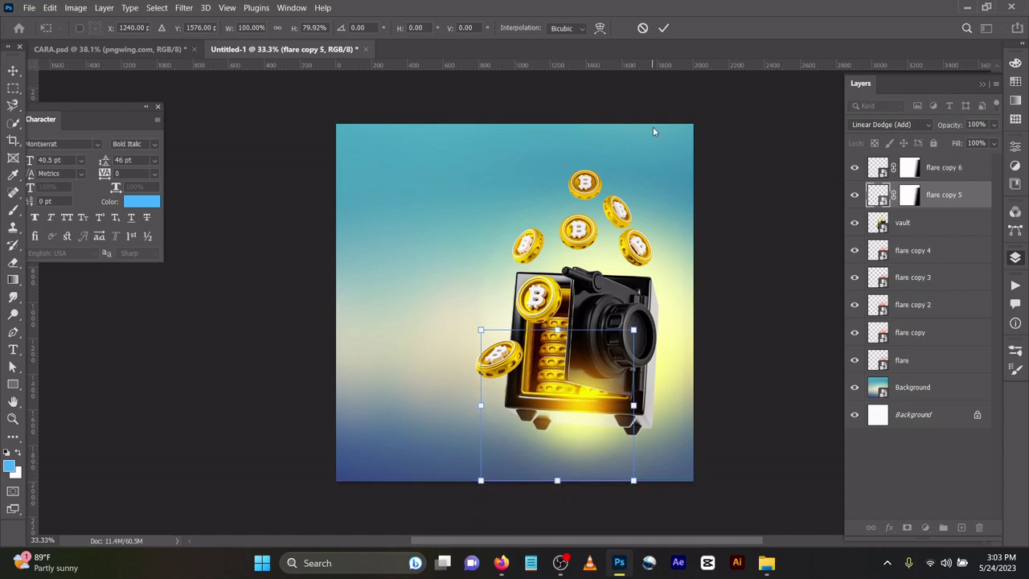
pyautogui.click(665, 29)
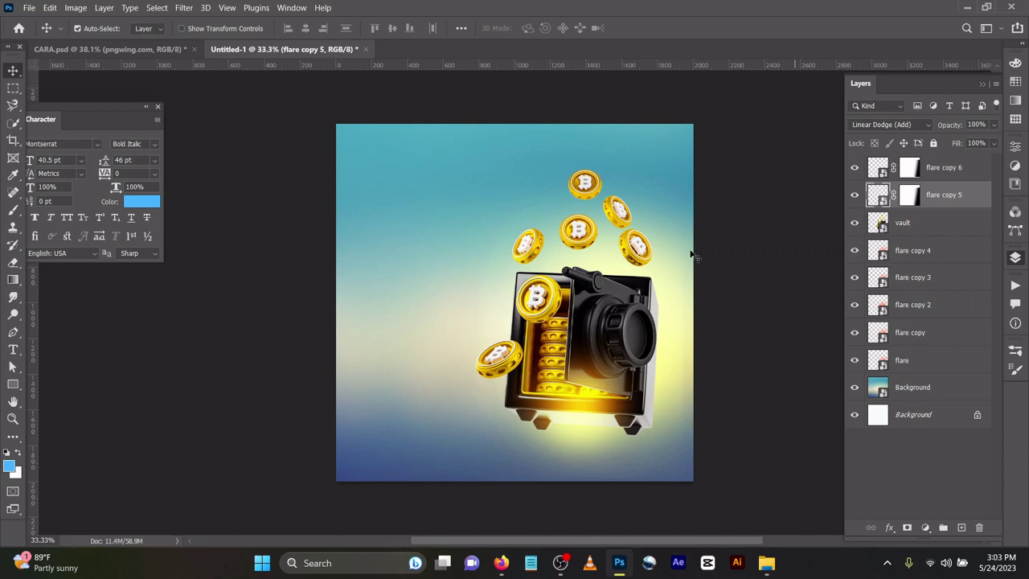
# Back on the CARA flyer, commit the headline text and nudge the lower-right coin up-left.
pyautogui.click(112, 50)
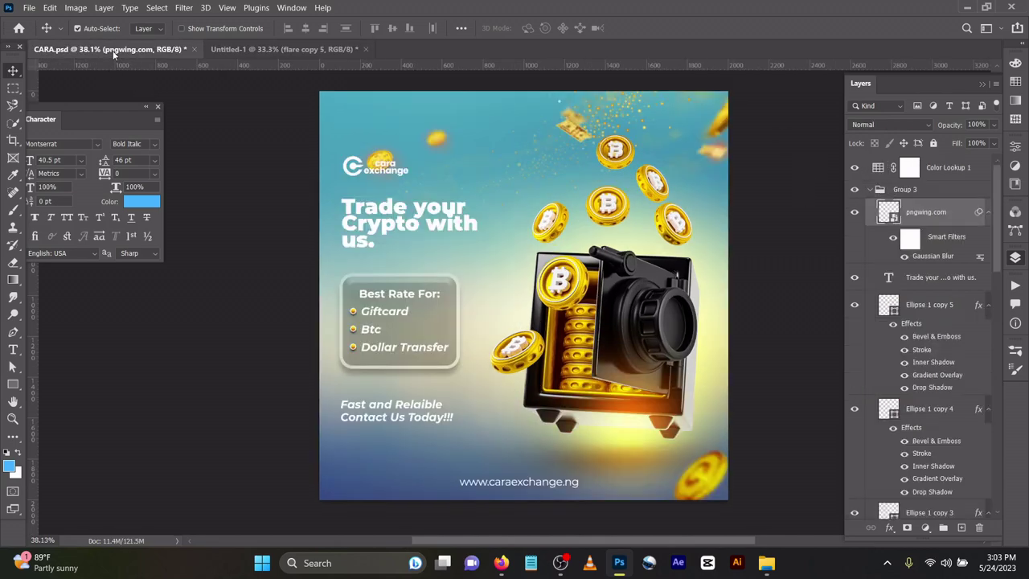
pyautogui.doubleClick(389, 211)
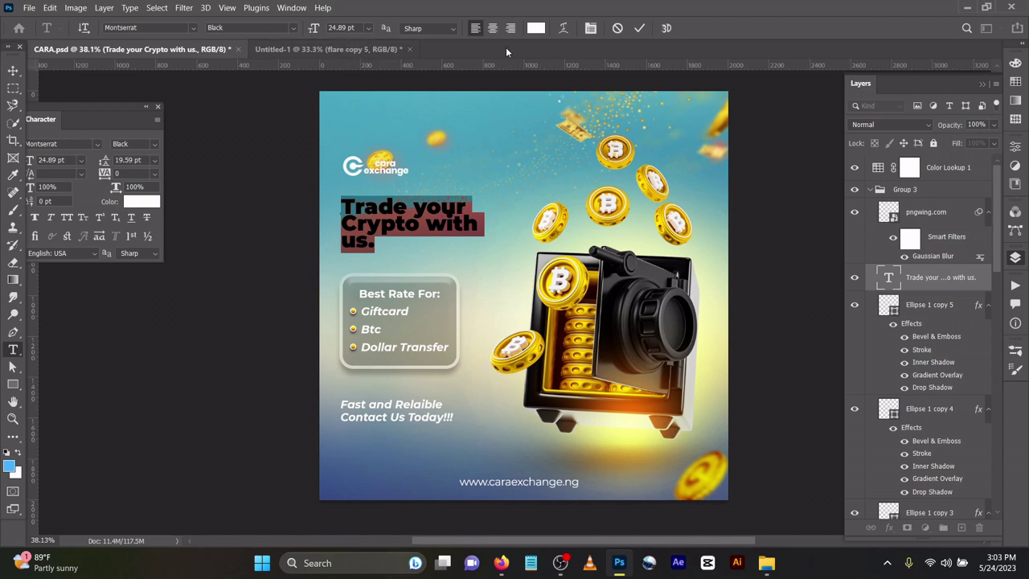
pyautogui.click(641, 29)
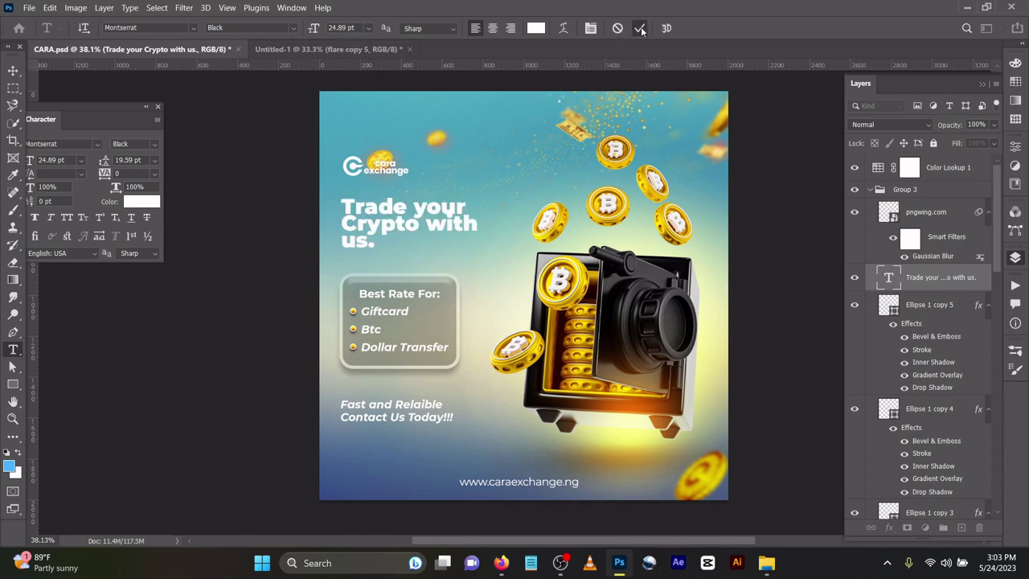
pyautogui.press('v')
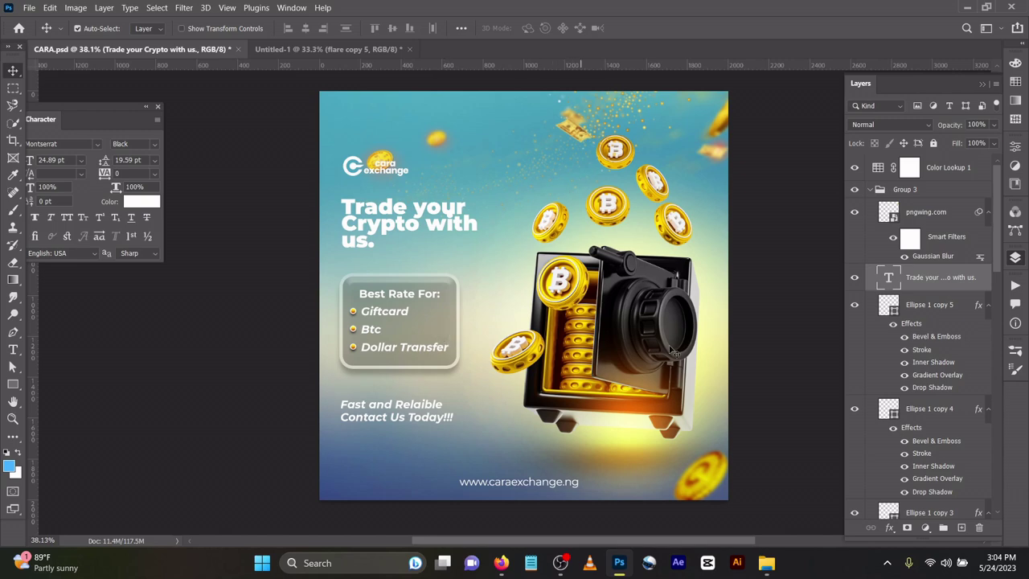
pyautogui.moveTo(707, 487)
pyautogui.mouseDown()
pyautogui.moveTo(711, 458)
pyautogui.moveTo(625, 362)
pyautogui.moveTo(721, 434)
pyautogui.moveTo(710, 485)
pyautogui.mouseUp()
# Confirm the coin's 7.8-pixel Gaussian Blur, then reposition the bottom-right coin and the top gold note fragment.
pyautogui.doubleClick(953, 512)
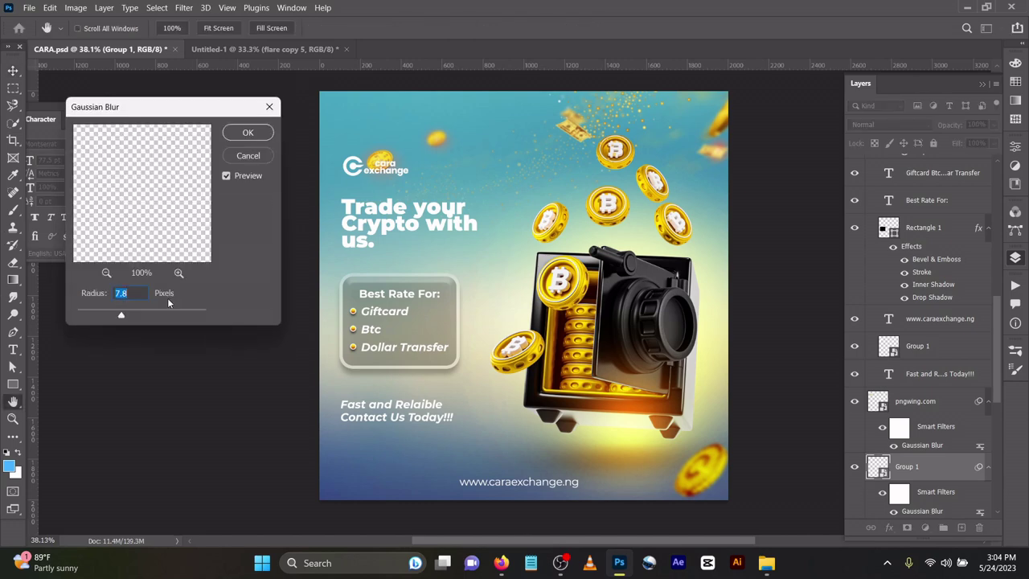
pyautogui.click(248, 133)
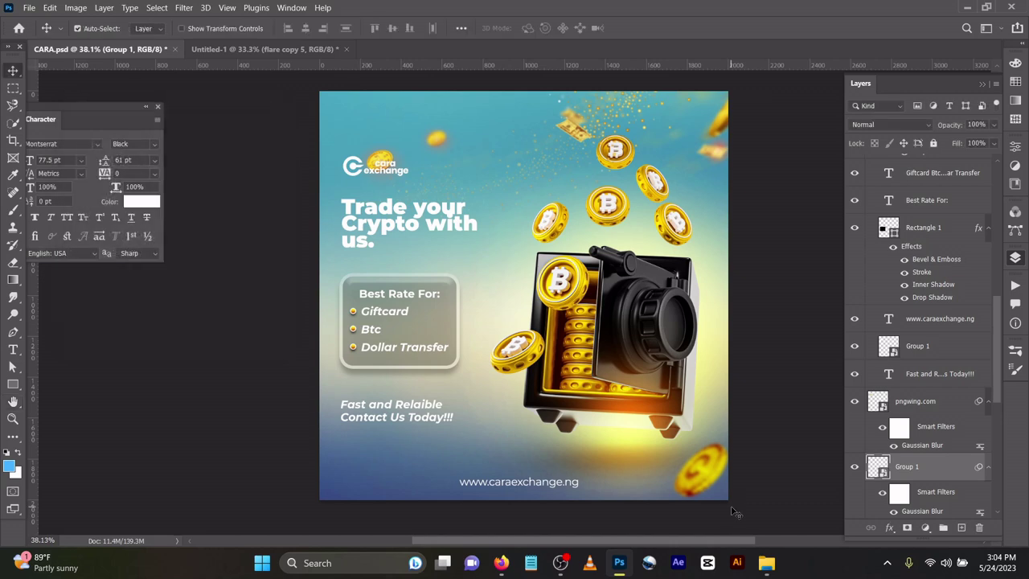
pyautogui.moveTo(691, 479); pyautogui.dragTo(700, 481)
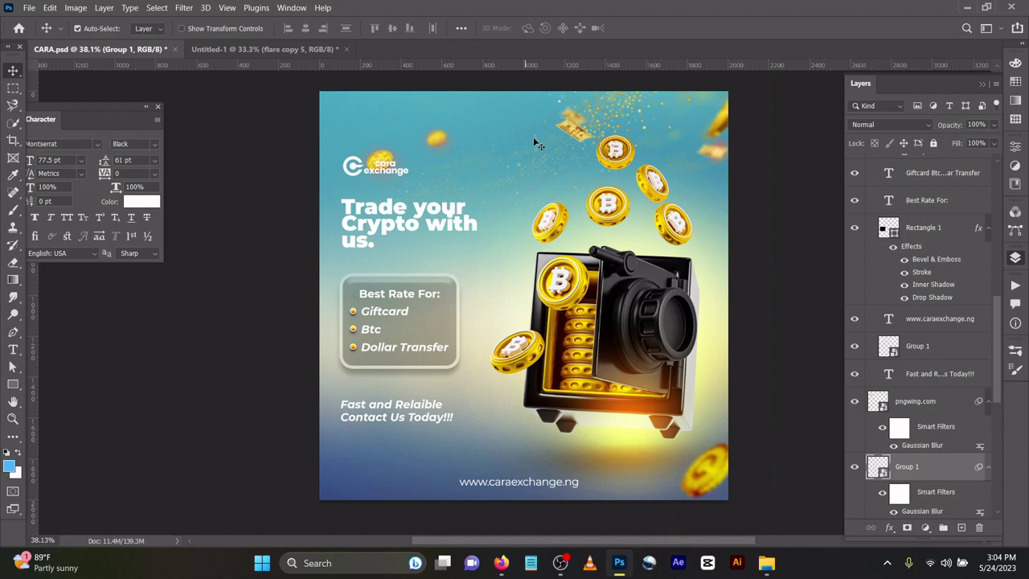
pyautogui.moveTo(578, 138); pyautogui.dragTo(635, 129)
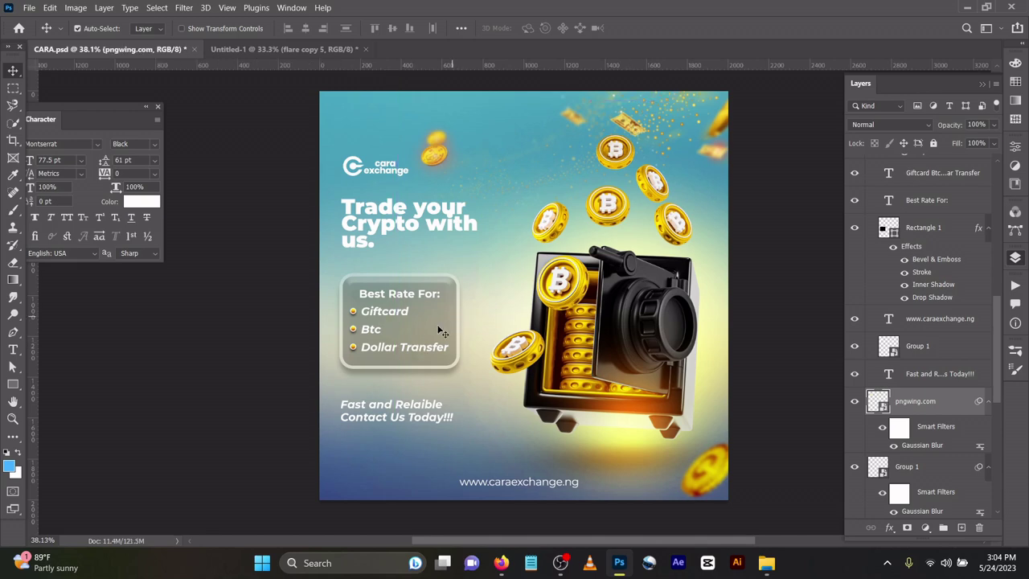
# Nudge the Giftcard, Btc, Dollar Transfer list lower, commit its text, and select the Giftcard gold bullet.
pyautogui.moveTo(438, 331)
pyautogui.mouseDown()
pyautogui.moveTo(532, 251)
pyautogui.moveTo(530, 213)
pyautogui.moveTo(440, 332)
pyautogui.mouseUp()
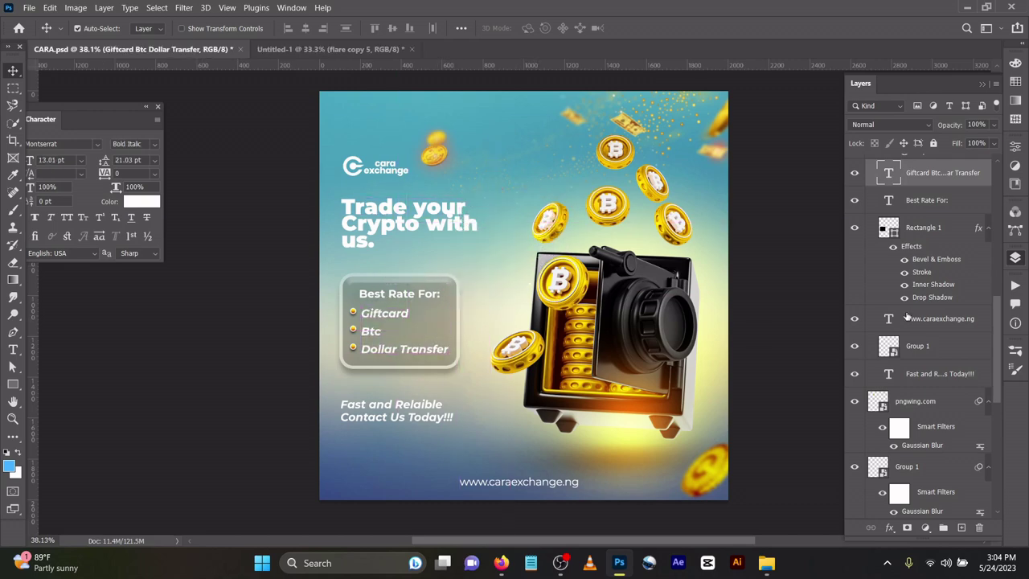
pyautogui.doubleClick(889, 173)
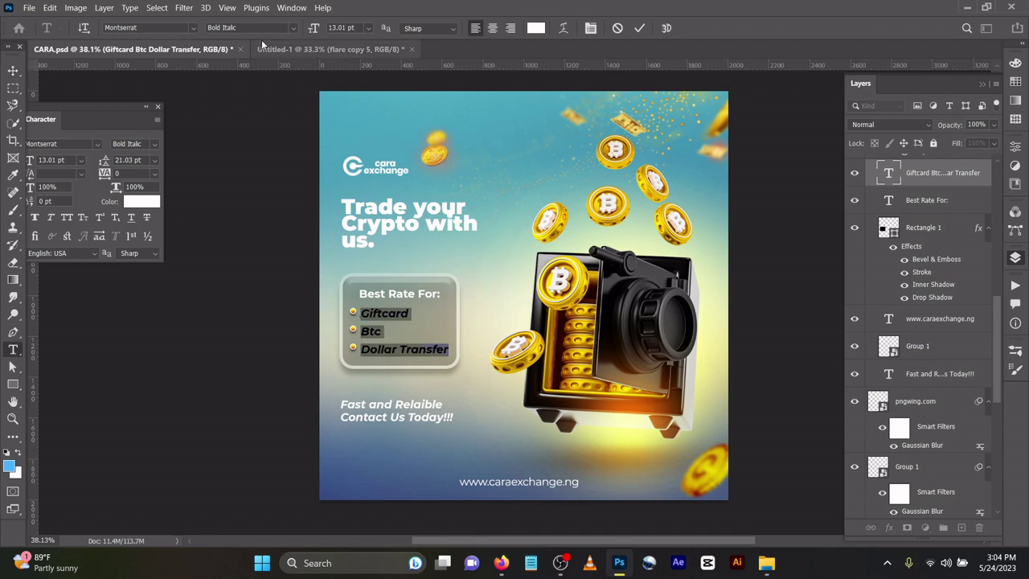
pyautogui.click(639, 28)
pyautogui.press('v')
pyautogui.scroll(2, 350, 322)
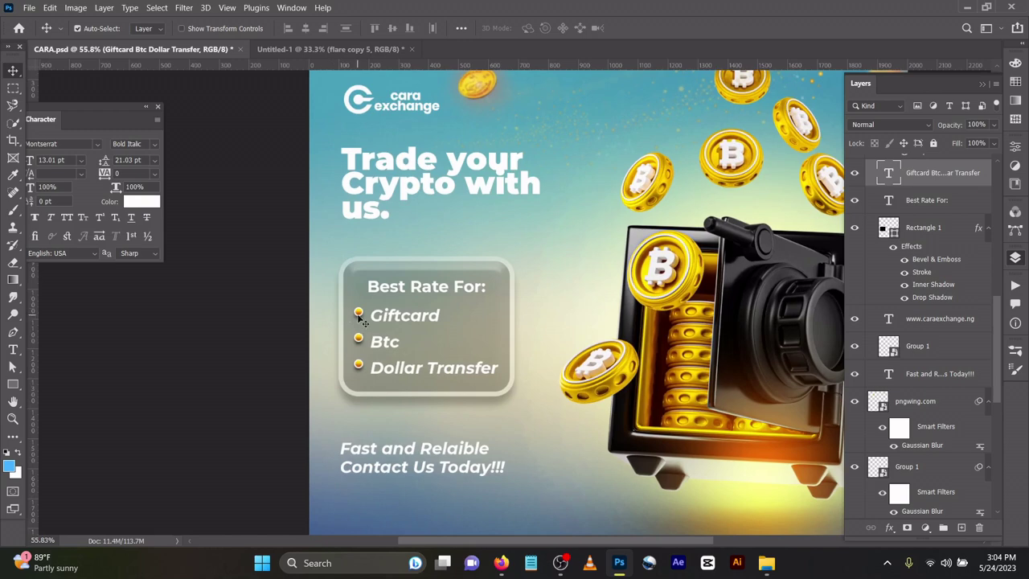
pyautogui.click(359, 315)
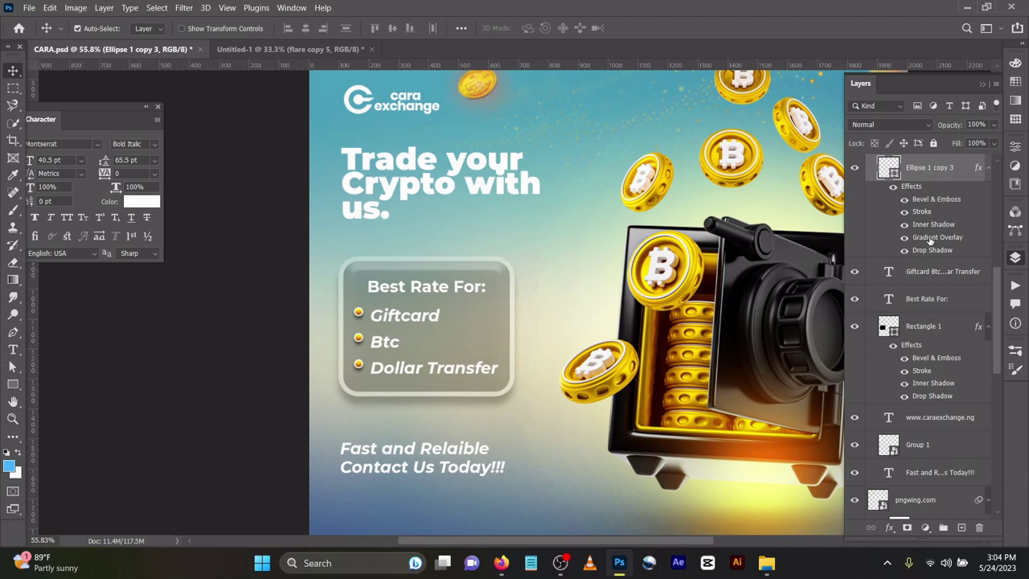
# Open the Ellipse 1 copy 3 bullet's layer style and review its Bevel & Emboss, Stroke and Contour settings.
pyautogui.doubleClick(978, 167)
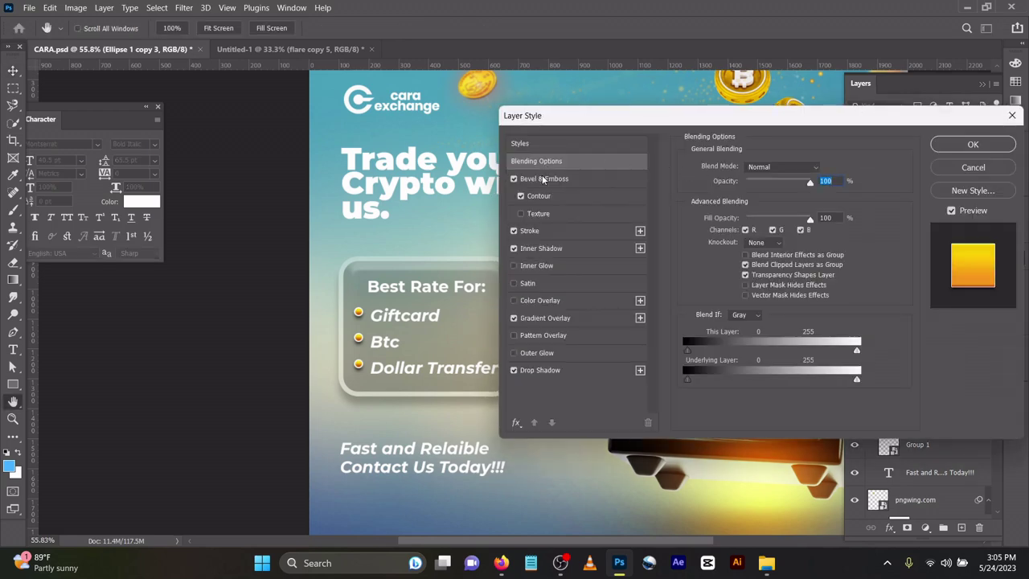
pyautogui.click(544, 179)
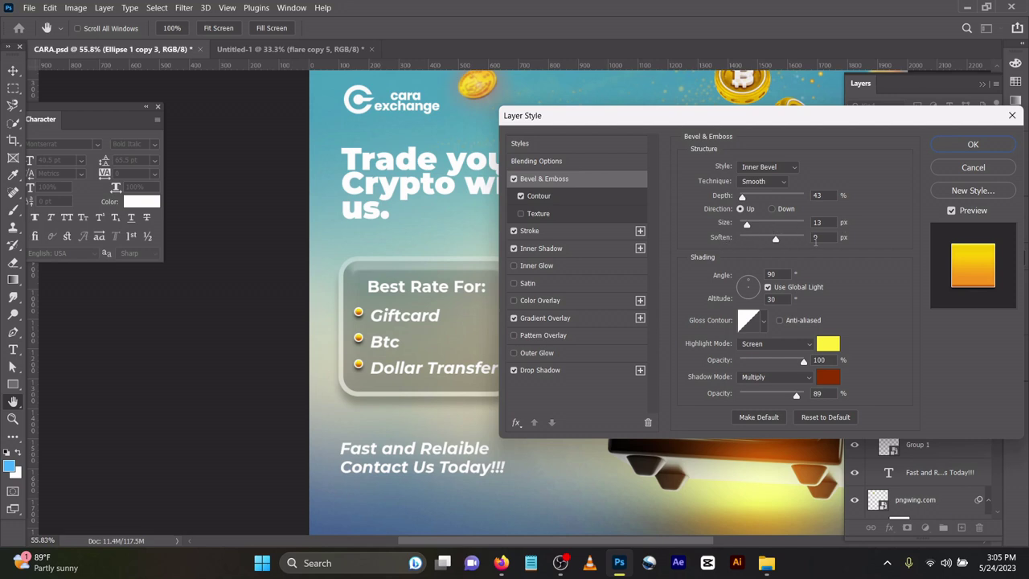
pyautogui.click(546, 233)
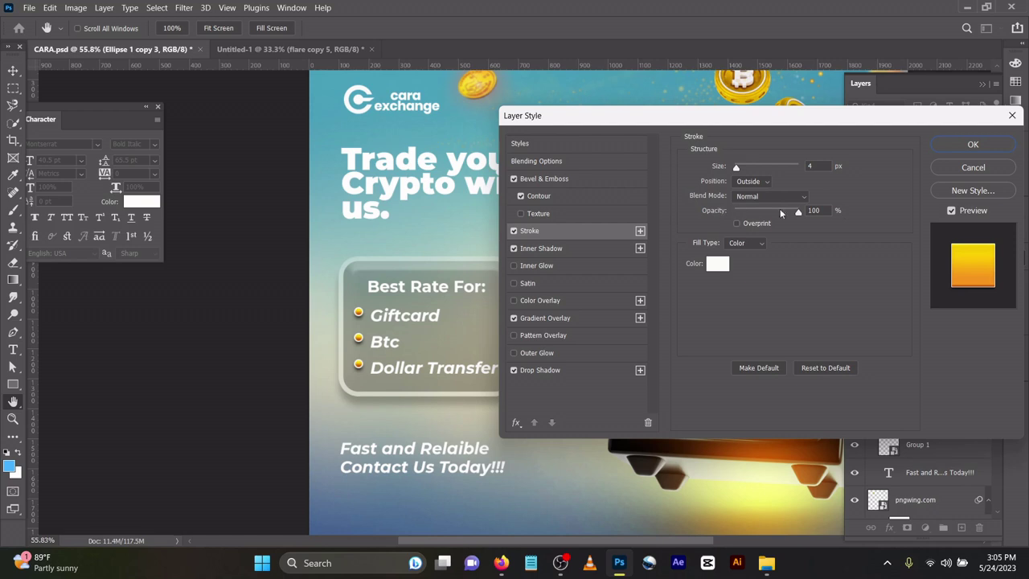
pyautogui.click(558, 197)
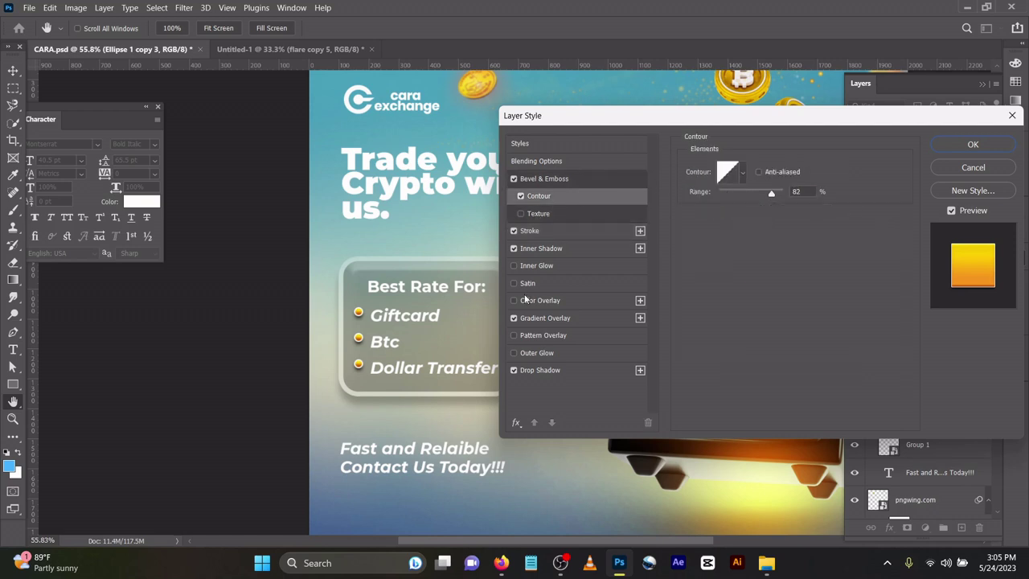
# Set the bullet's Gradient Overlay from #f7971e to #ffd200, enable Drop Shadow, and apply the style.
pyautogui.click(550, 318)
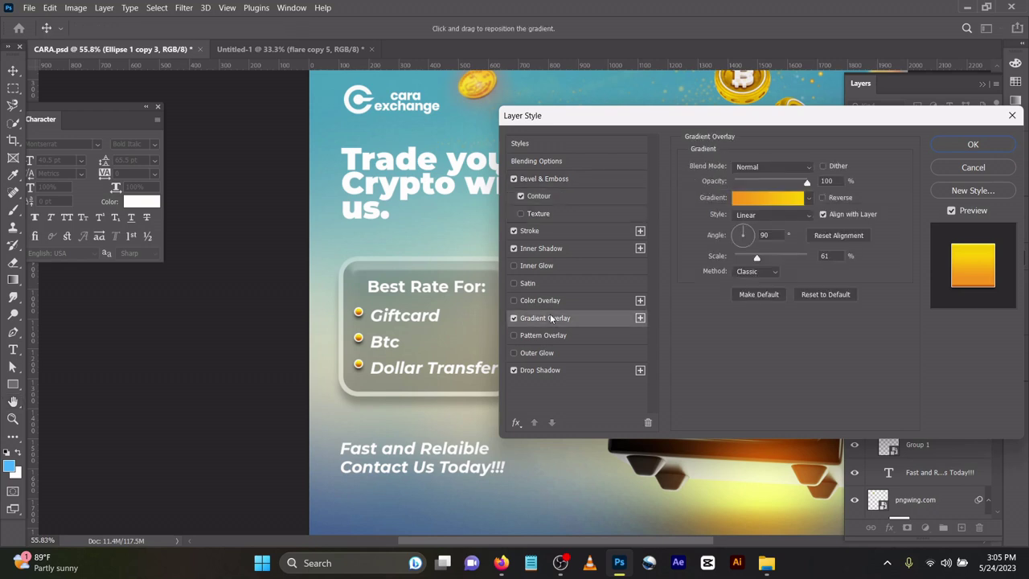
pyautogui.click(757, 198)
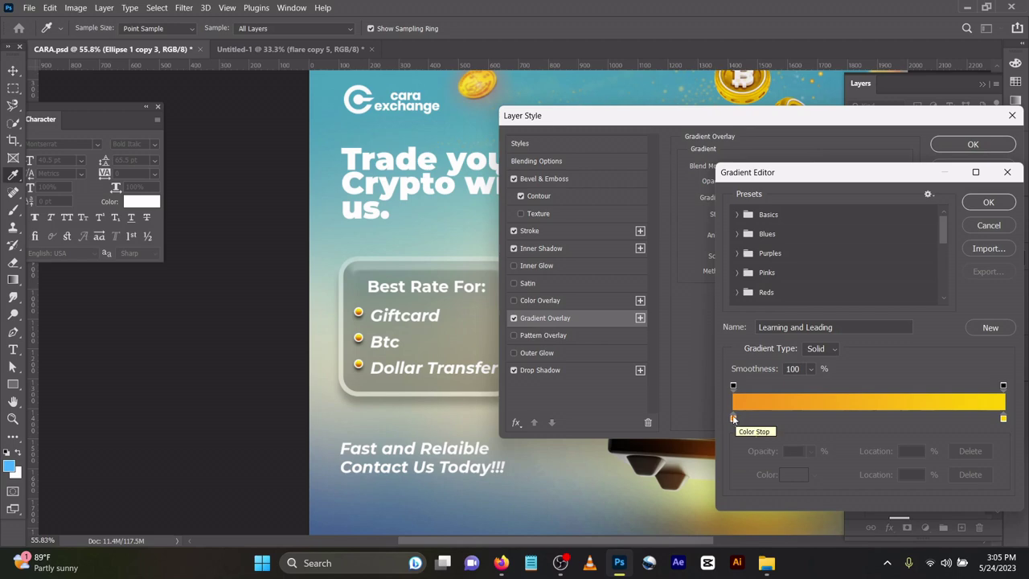
pyautogui.click(732, 421)
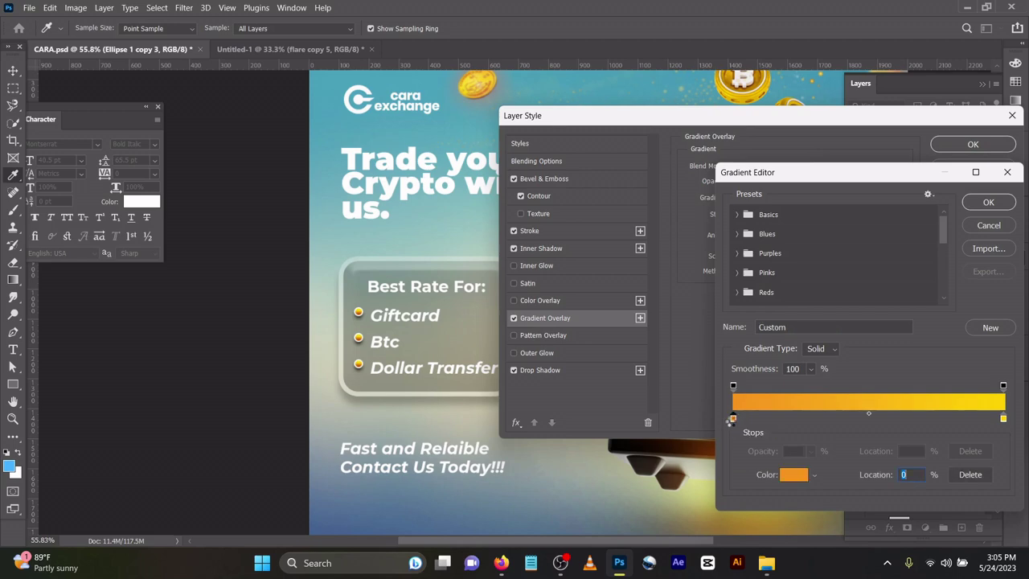
pyautogui.doubleClick(732, 421)
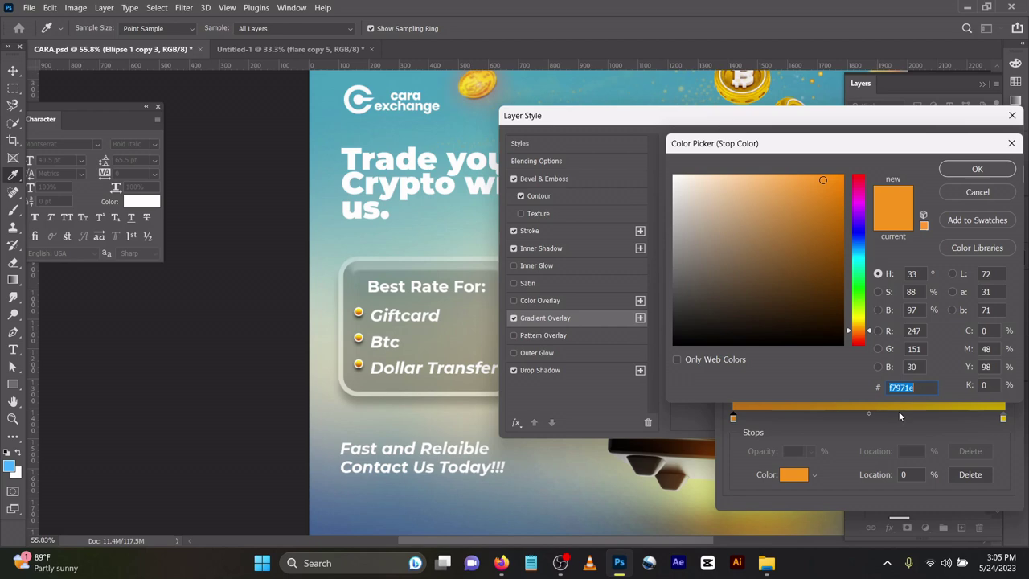
pyautogui.click(976, 169)
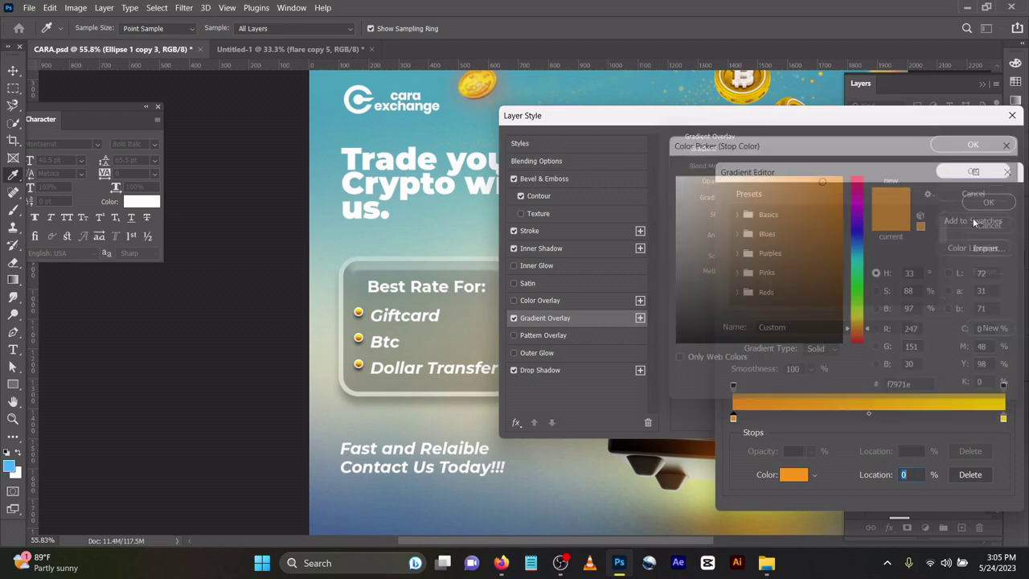
pyautogui.click(1003, 418)
pyautogui.doubleClick(1003, 418)
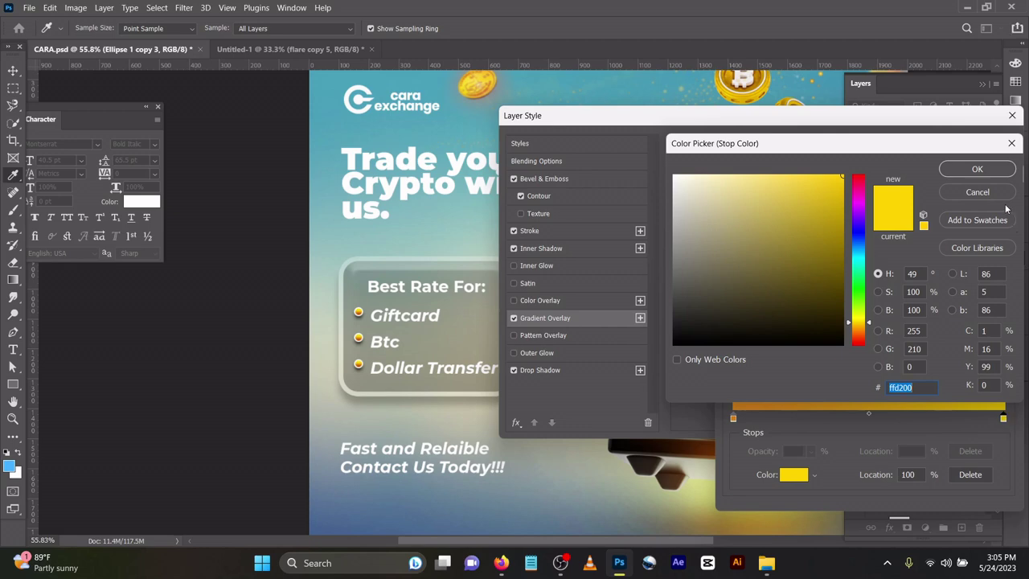
pyautogui.click(976, 169)
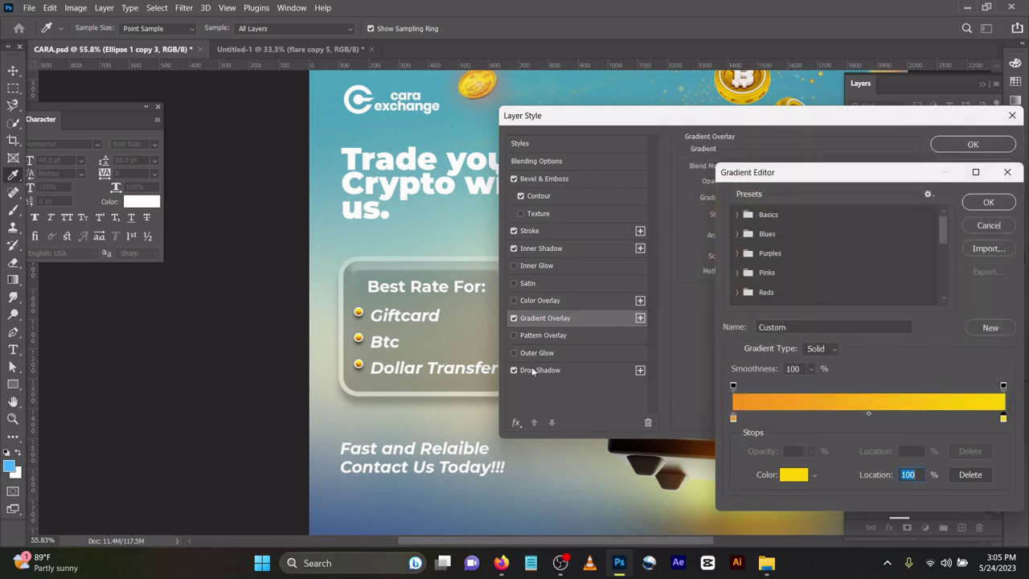
pyautogui.click(988, 201)
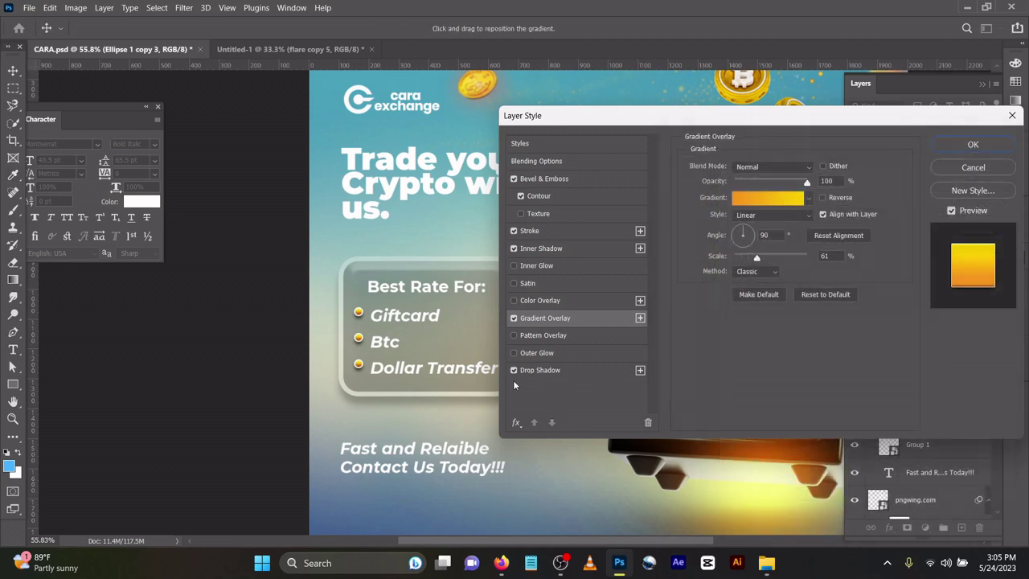
pyautogui.click(524, 371)
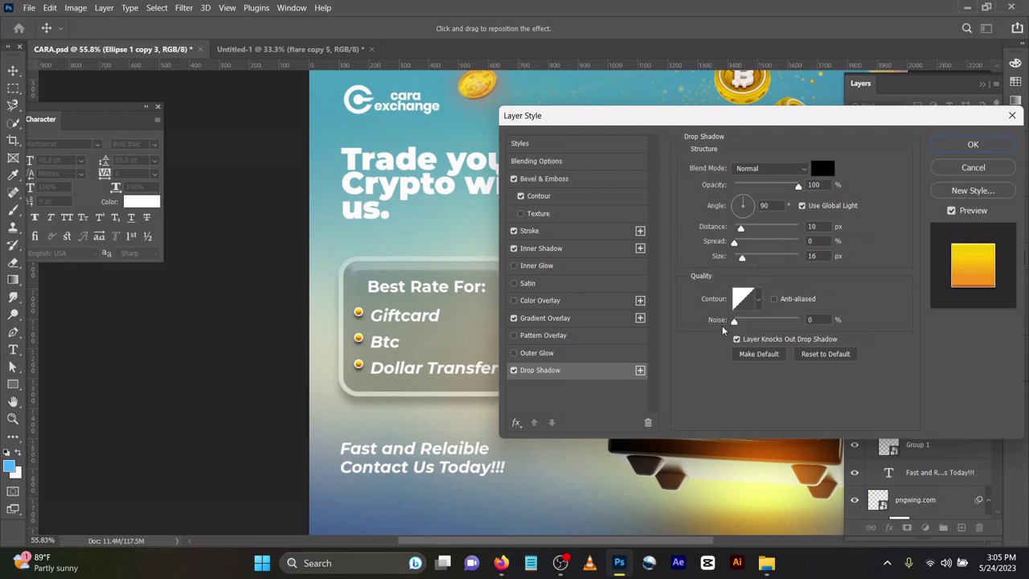
pyautogui.click(961, 146)
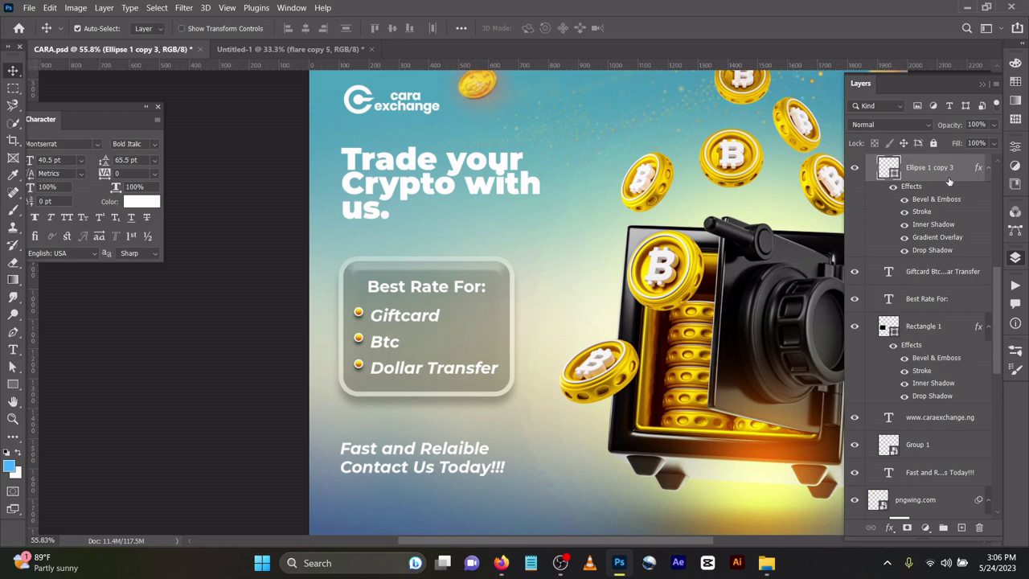
# Scroll to the top of the Layers panel and select the 15%-opacity Color Lookup 1 layer.
pyautogui.scroll(3, 950, 181)
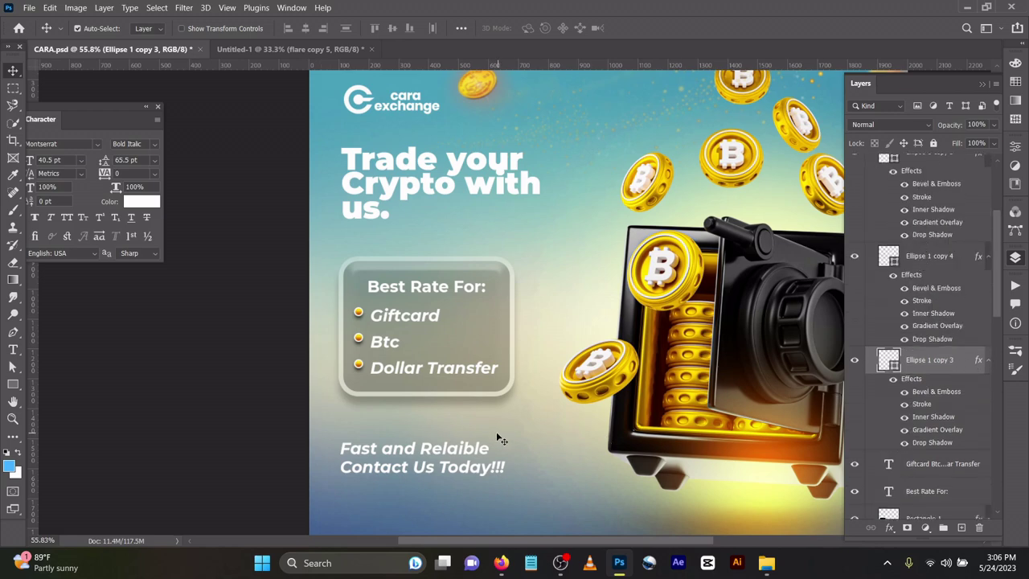
pyautogui.scroll(-1, 475, 373)
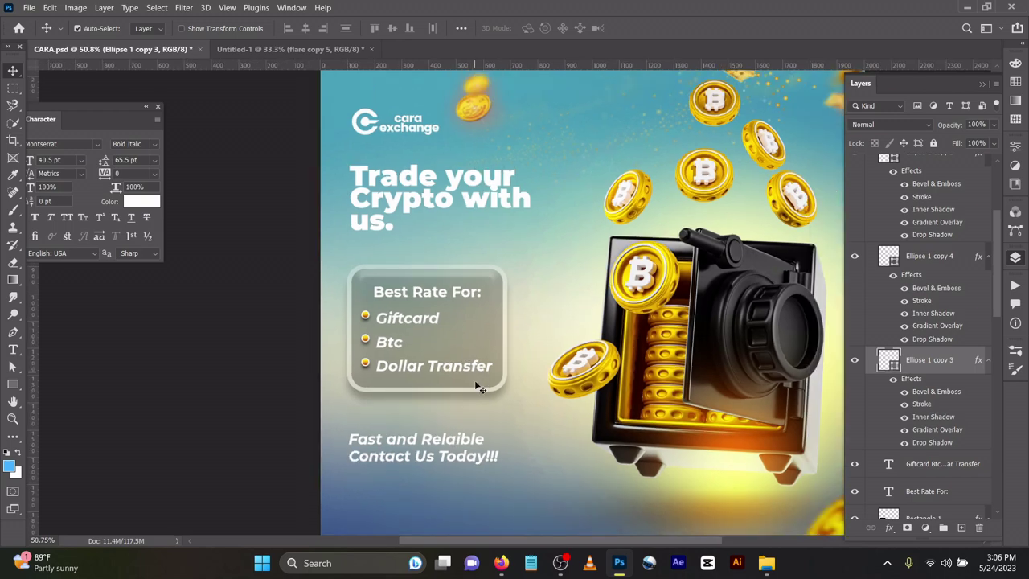
pyautogui.scroll(-1, 475, 388)
pyautogui.scroll(1, 475, 387)
pyautogui.scroll(3, 942, 218)
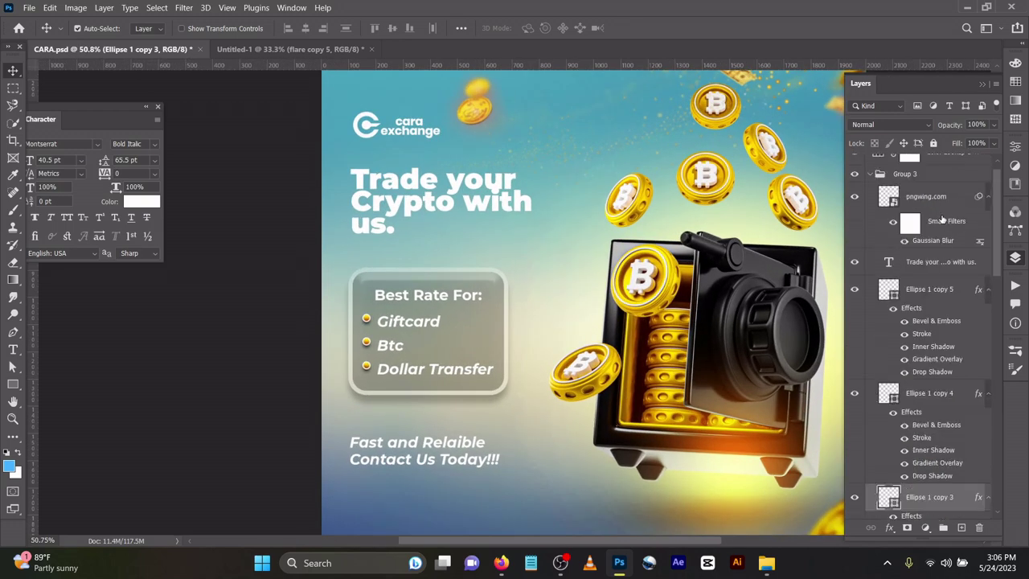
pyautogui.scroll(1, 944, 220)
pyautogui.click(949, 169)
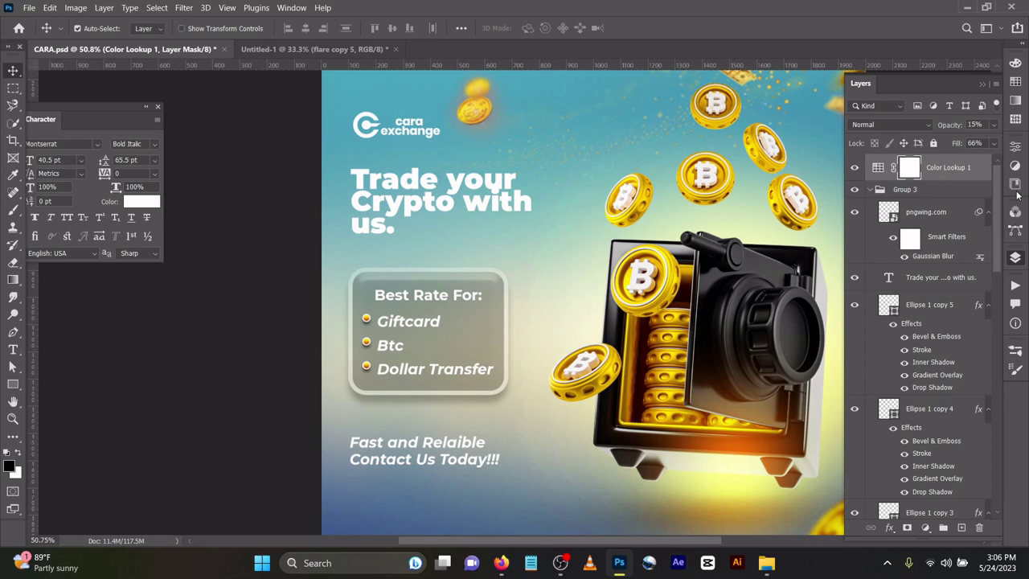
# Add a Color Lookup layer without picking a LUT, then delete that Color Lookup 2 layer.
pyautogui.click(1014, 165)
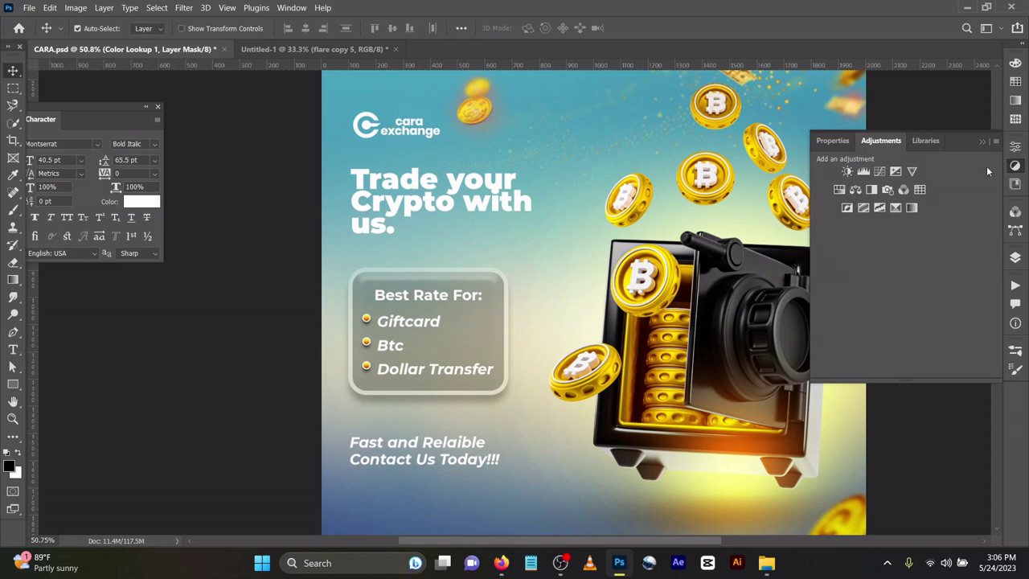
pyautogui.click(922, 190)
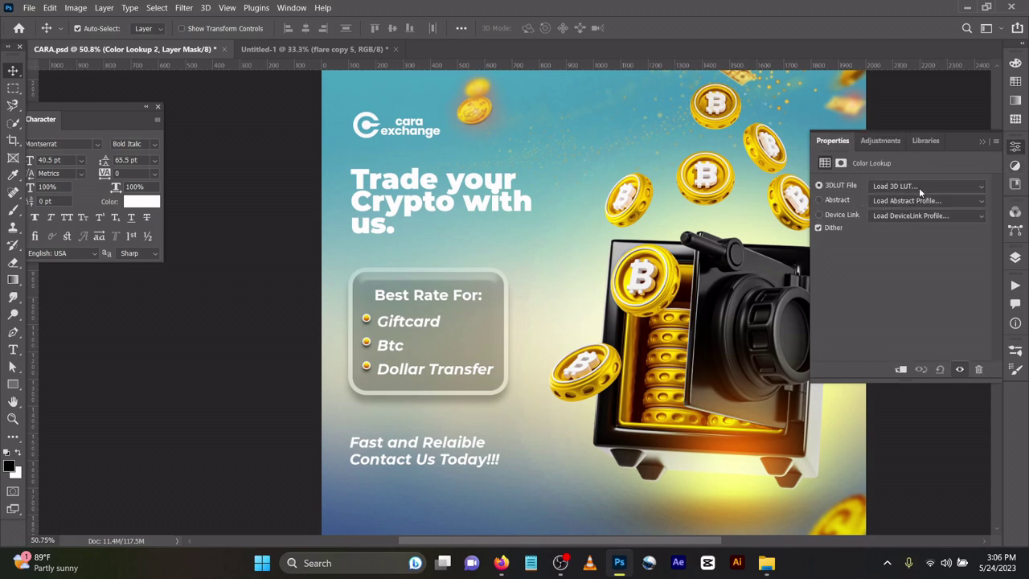
pyautogui.click(918, 191)
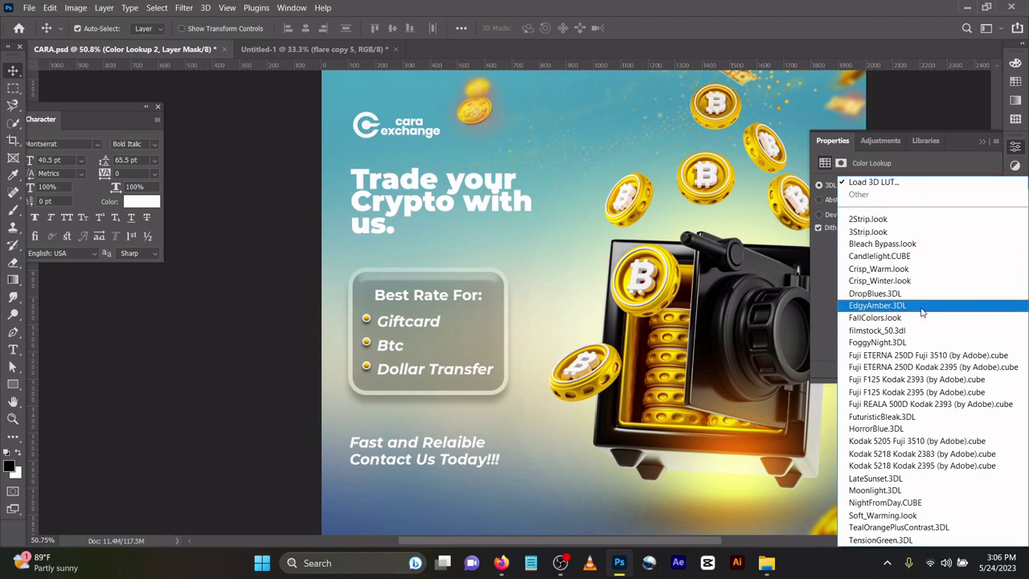
pyautogui.click(962, 90)
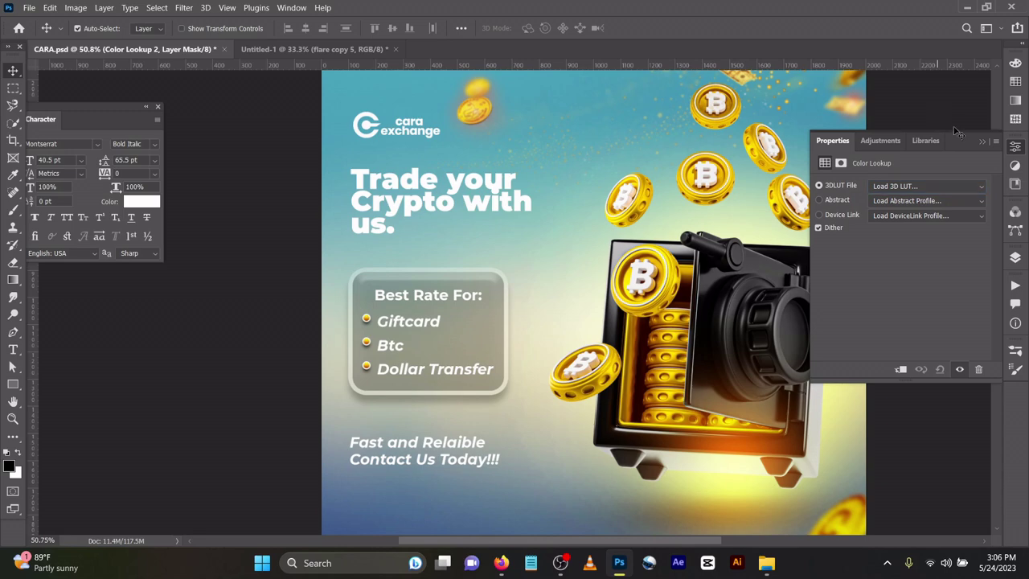
pyautogui.click(1015, 258)
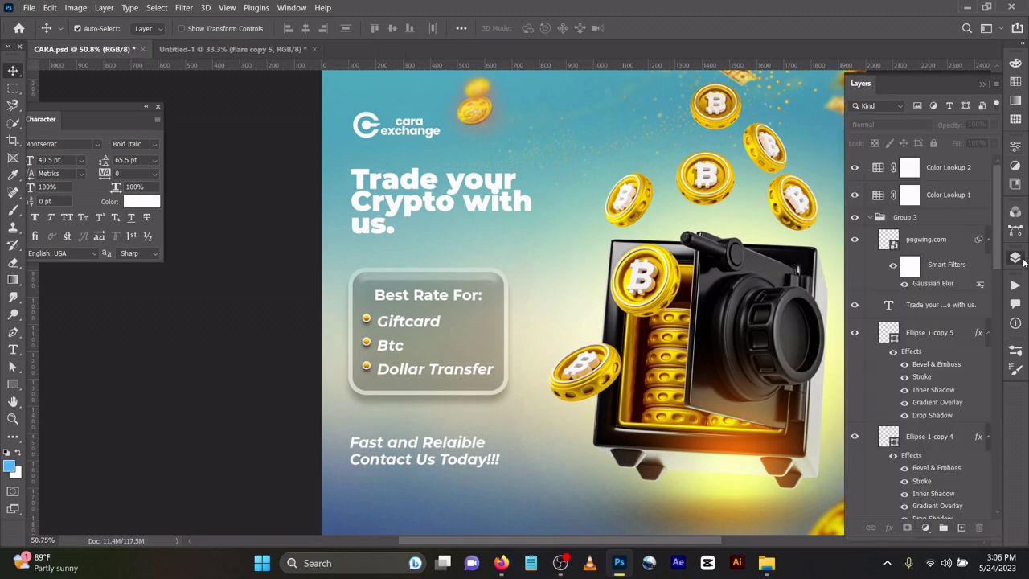
pyautogui.click(930, 166)
pyautogui.click(930, 166)
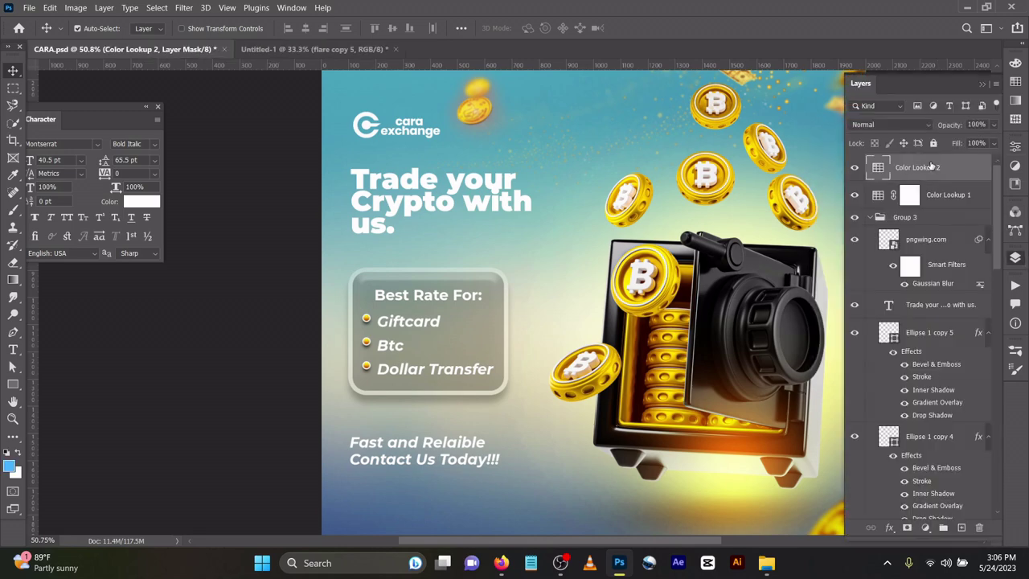
pyautogui.press('Delete')
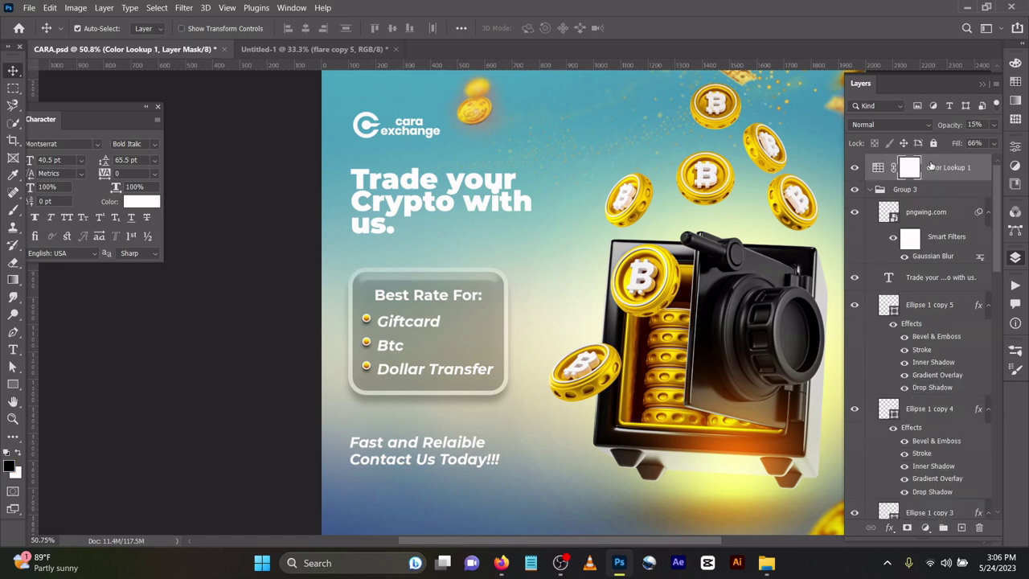
# Preview 3Strip and FoggyNight LUTs on Color Lookup 1, then settle on filmstock_50.3dl.
pyautogui.doubleClick(879, 169)
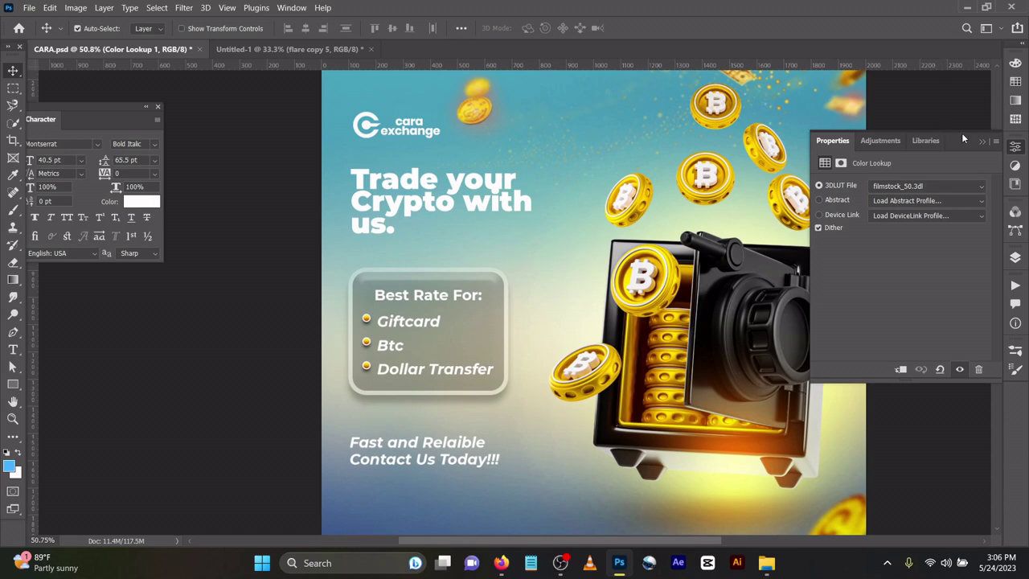
pyautogui.click(915, 187)
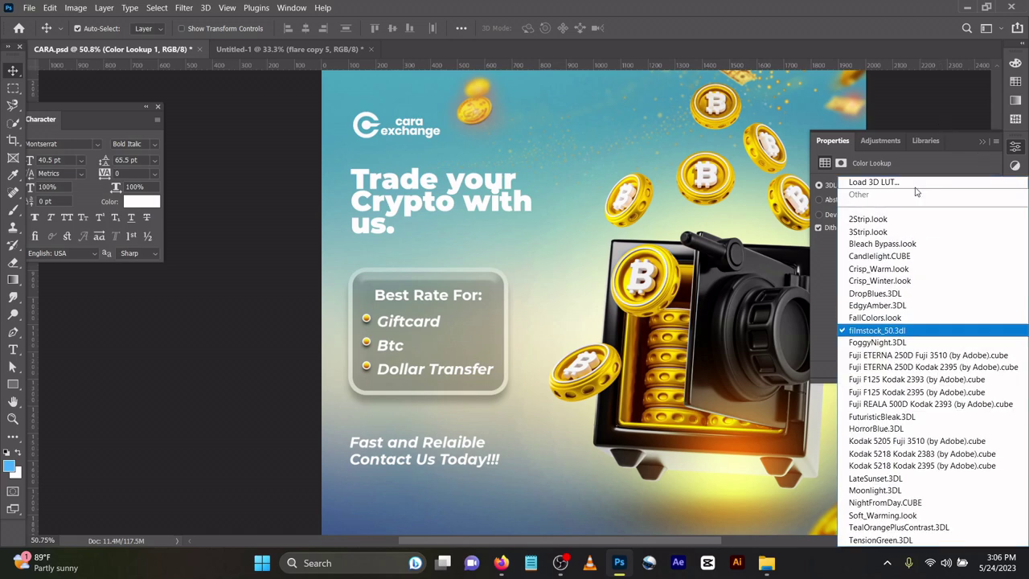
pyautogui.click(908, 232)
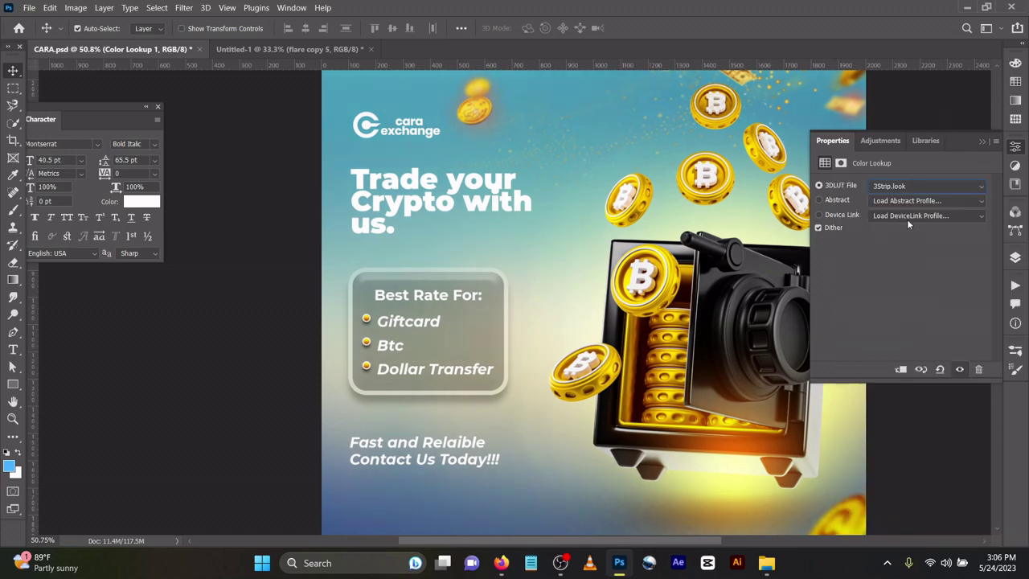
pyautogui.click(908, 194)
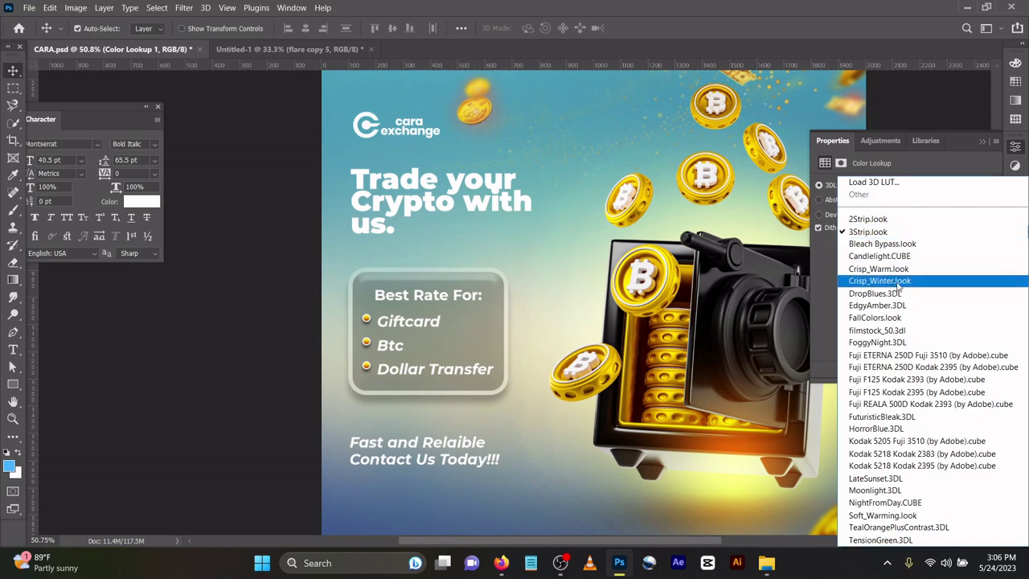
pyautogui.click(885, 342)
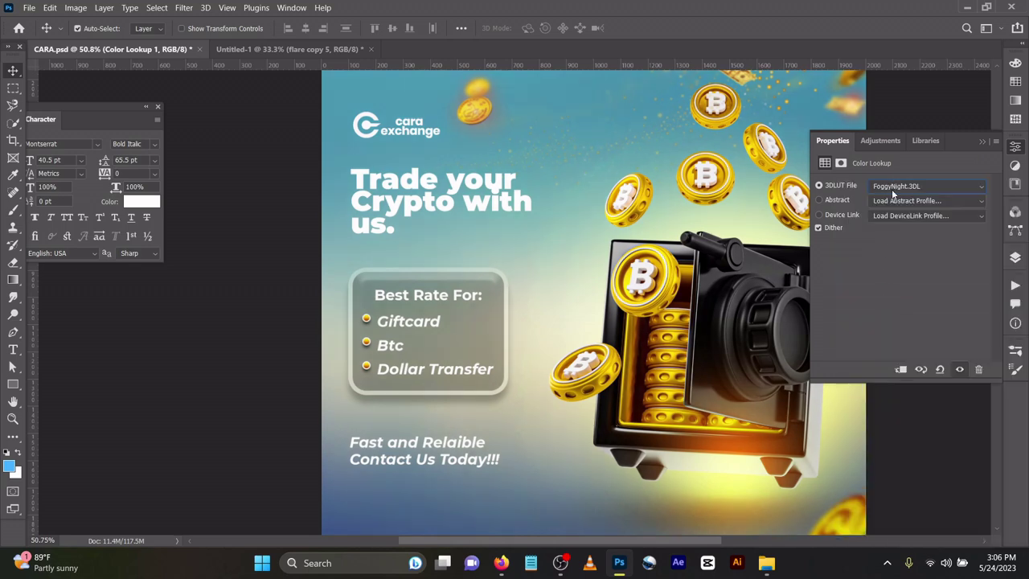
pyautogui.click(891, 189)
pyautogui.click(888, 324)
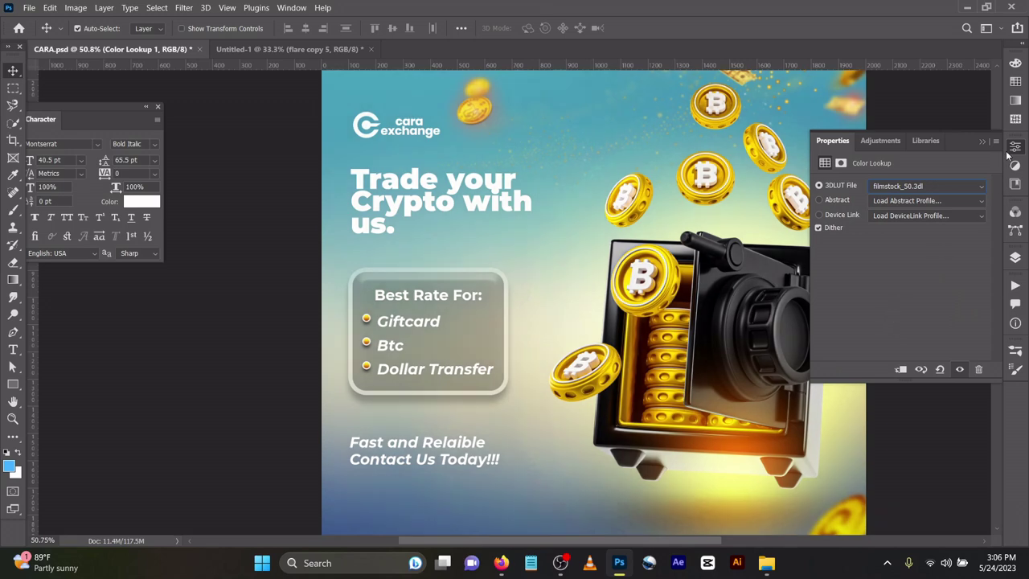
pyautogui.click(1015, 260)
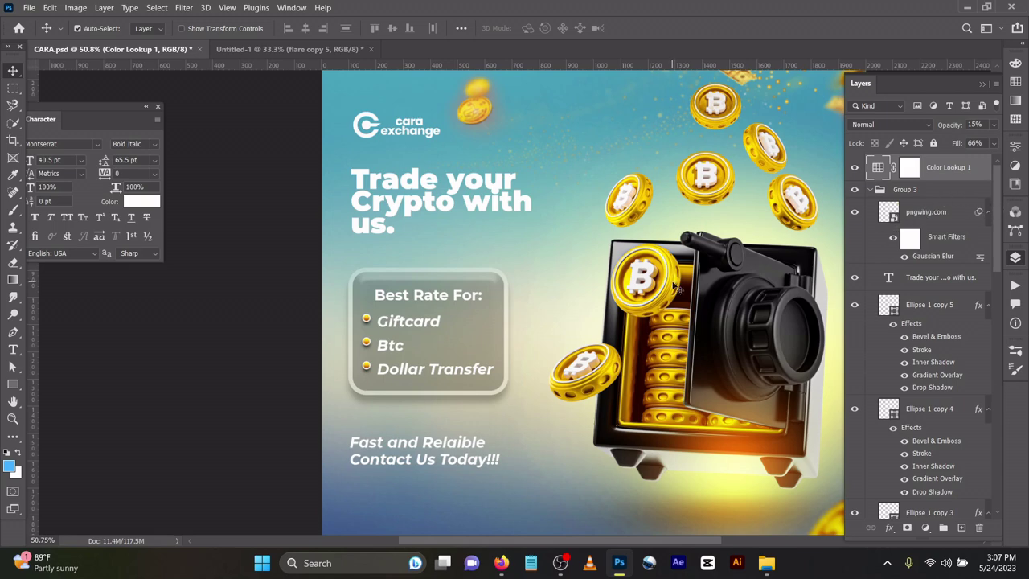
# Select the Design layer holding the coin vault inside Group 2.
pyautogui.click(733, 273)
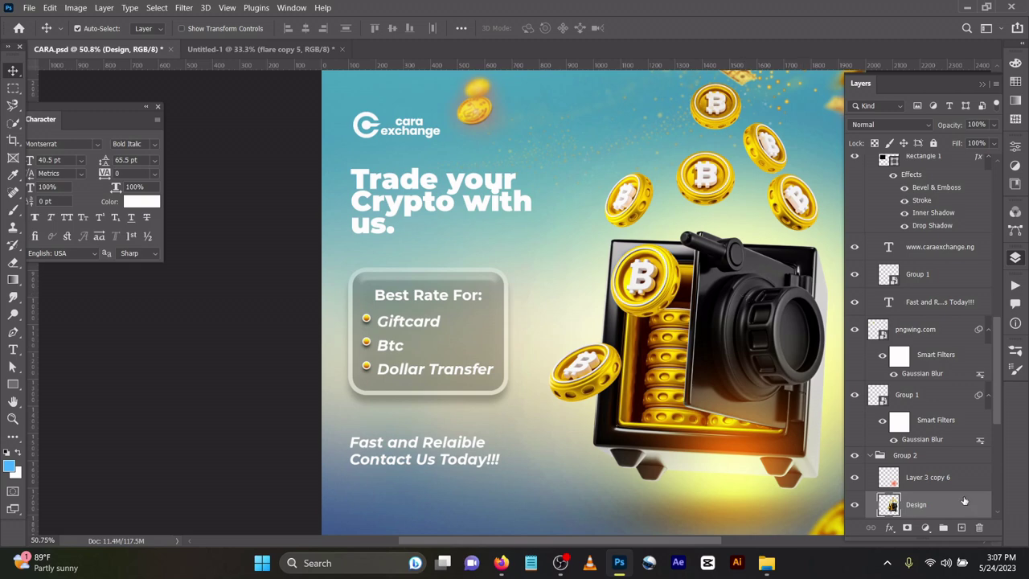
pyautogui.press('ctrl')
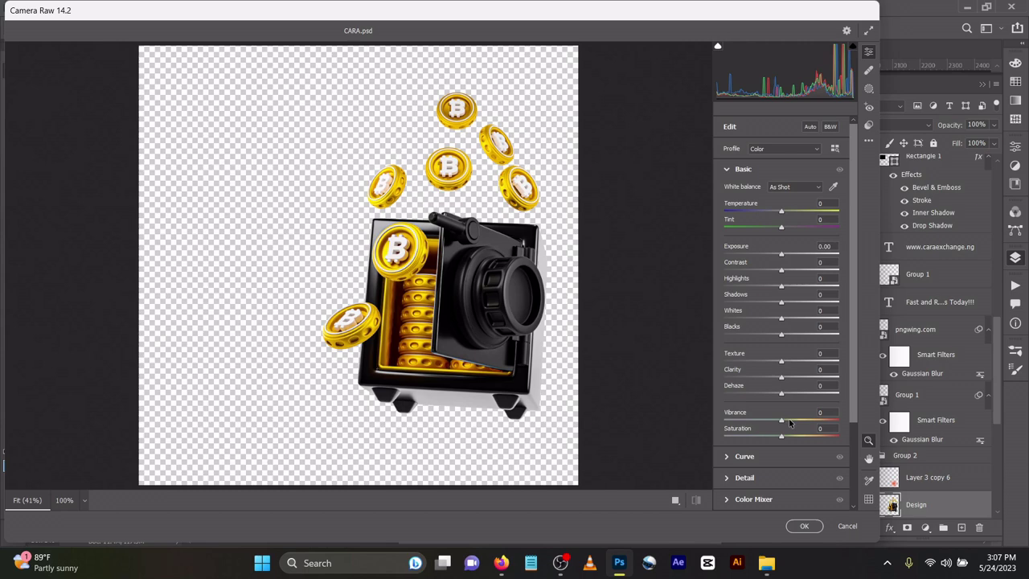
pyautogui.click(852, 531)
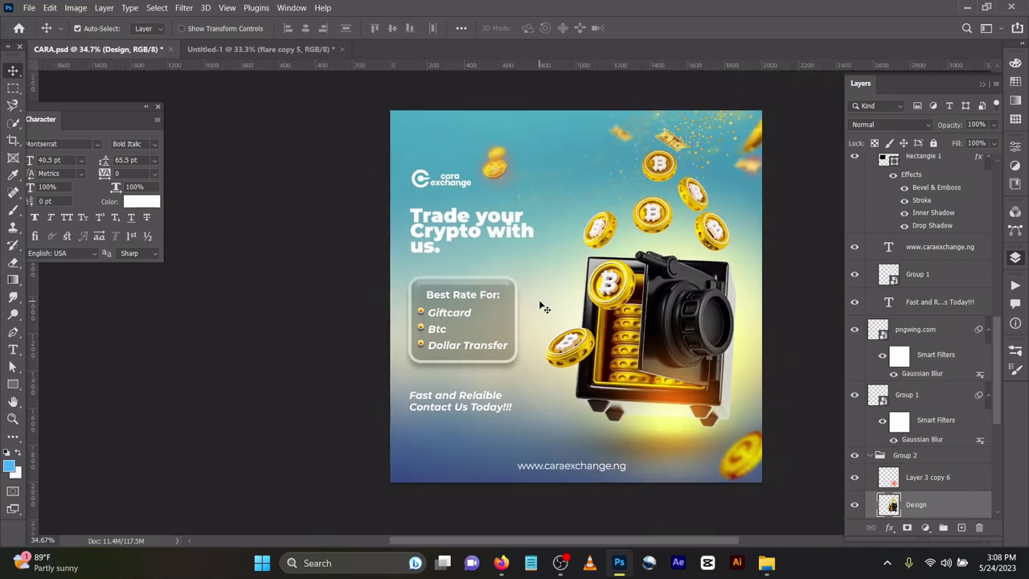
# Select the Rectangle 1 rate box layer and set its opacity to 37%.
pyautogui.scroll(1, 548, 289)
pyautogui.click(488, 332)
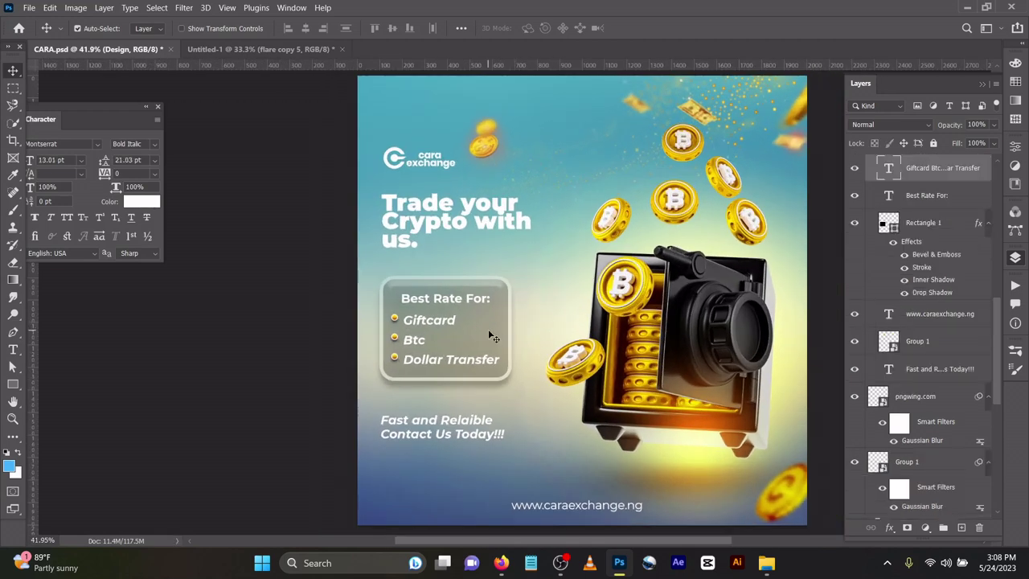
pyautogui.click(942, 223)
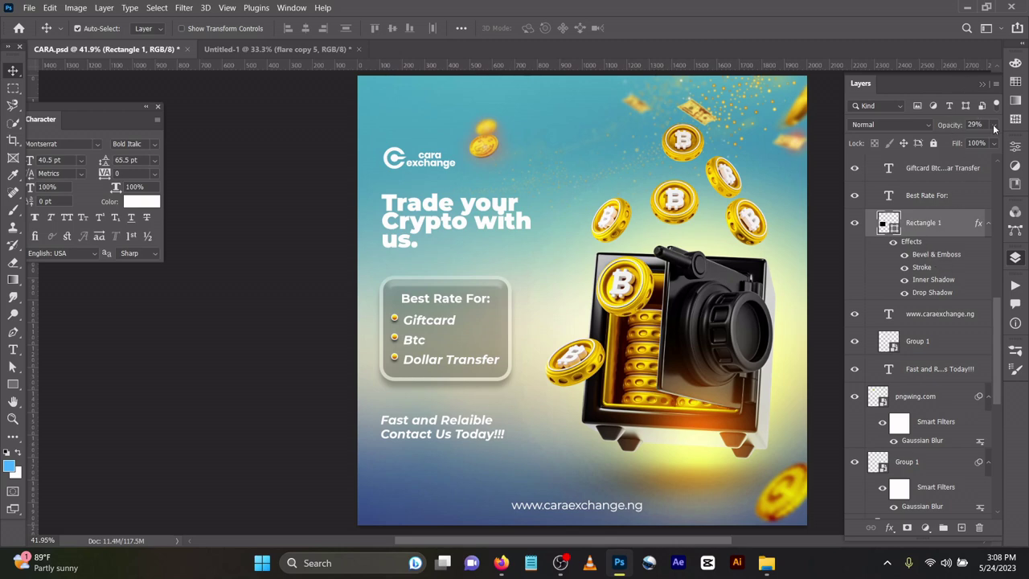
pyautogui.moveTo(942, 126); pyautogui.dragTo(1025, 130)
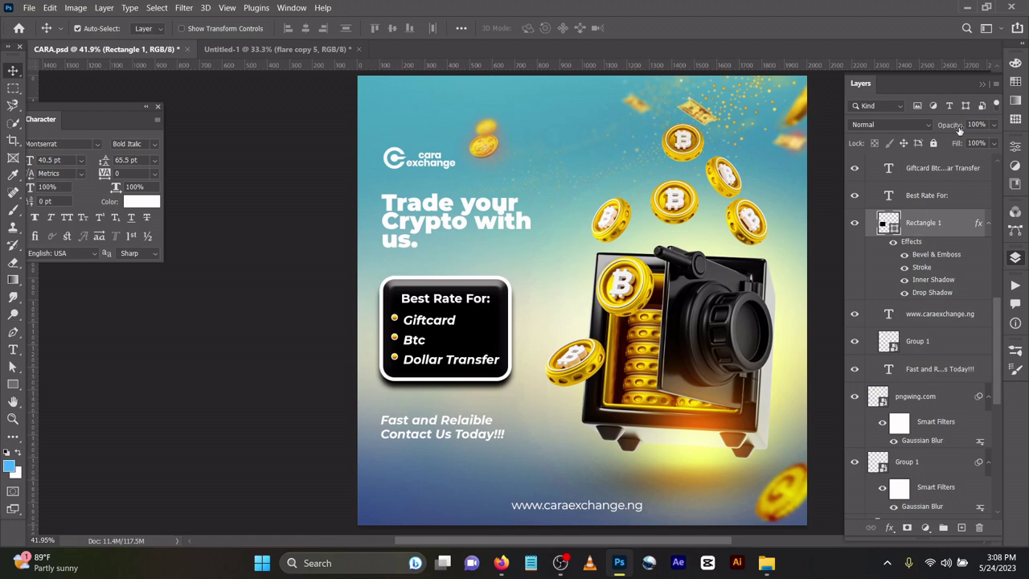
pyautogui.moveTo(959, 130); pyautogui.dragTo(917, 129)
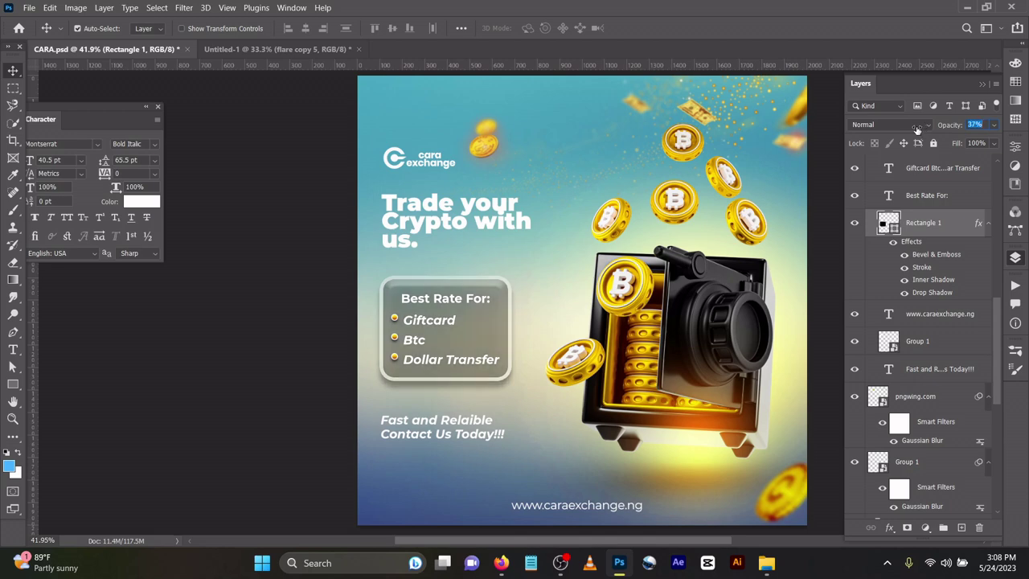
# Check the rate box's Bevel & Emboss, then set Drop Shadow to 100% opacity, 30 px distance, 31% spread, 40 px size.
pyautogui.doubleClick(979, 223)
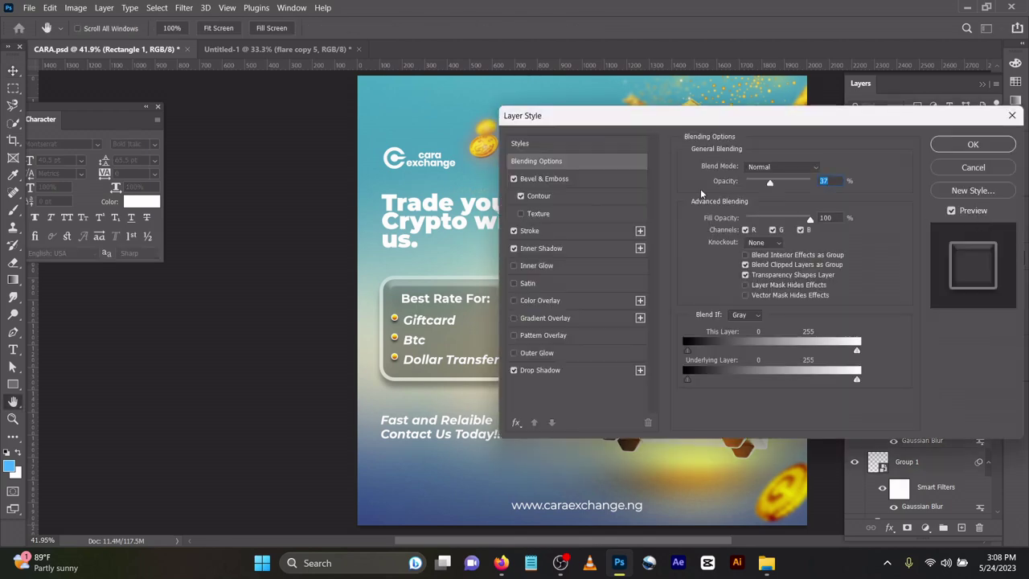
pyautogui.click(587, 180)
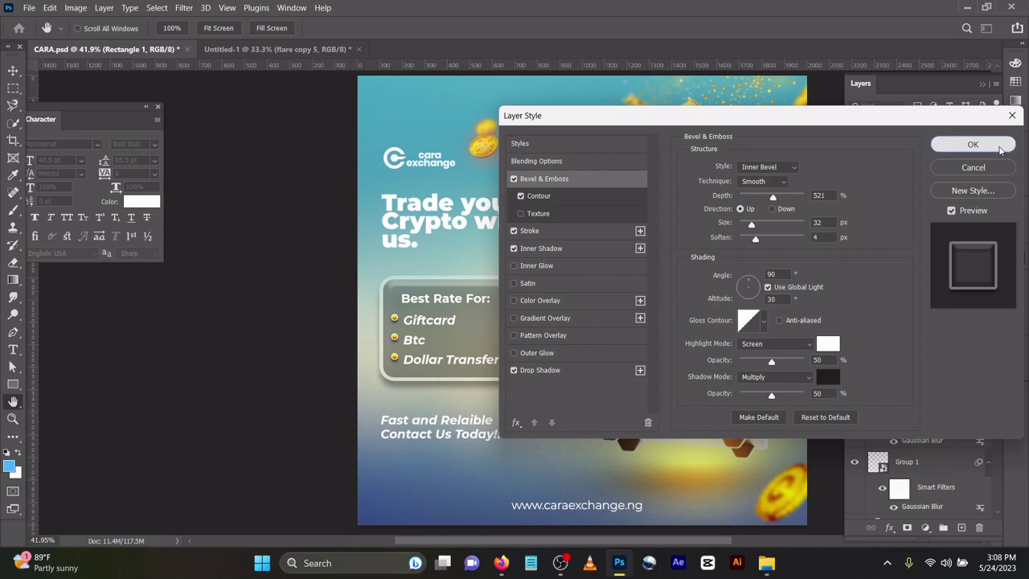
pyautogui.click(973, 145)
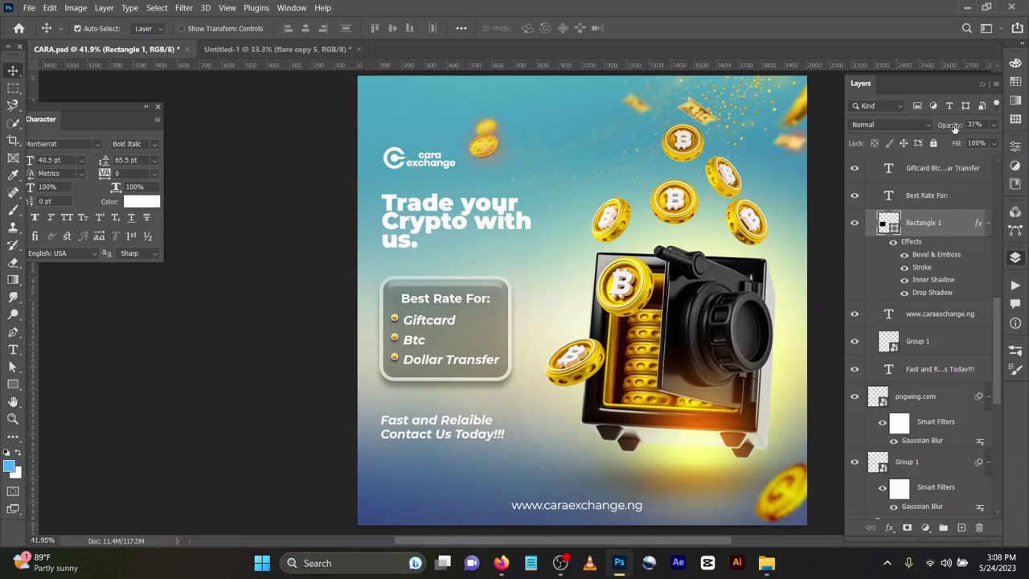
pyautogui.doubleClick(923, 293)
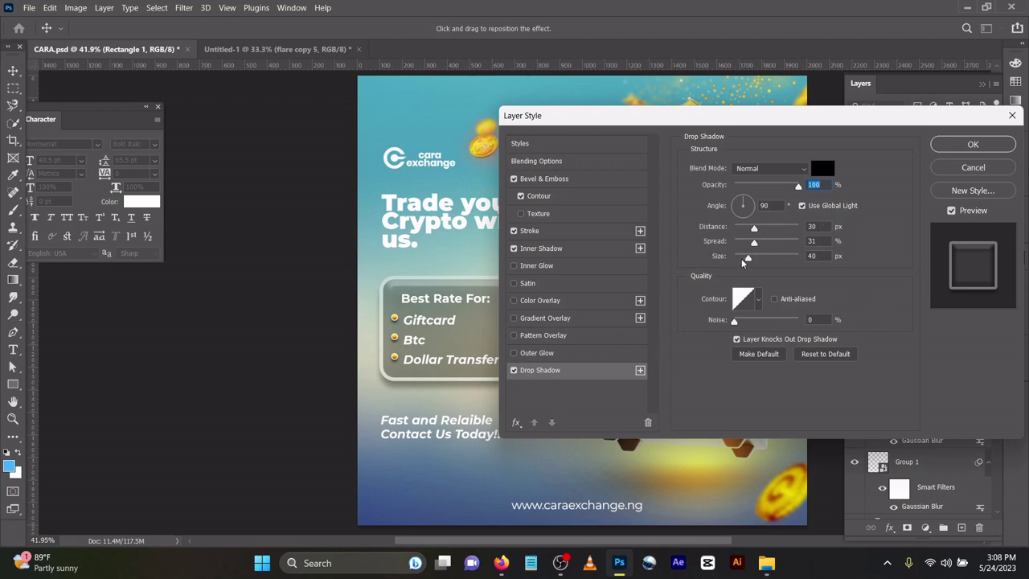
pyautogui.click(970, 146)
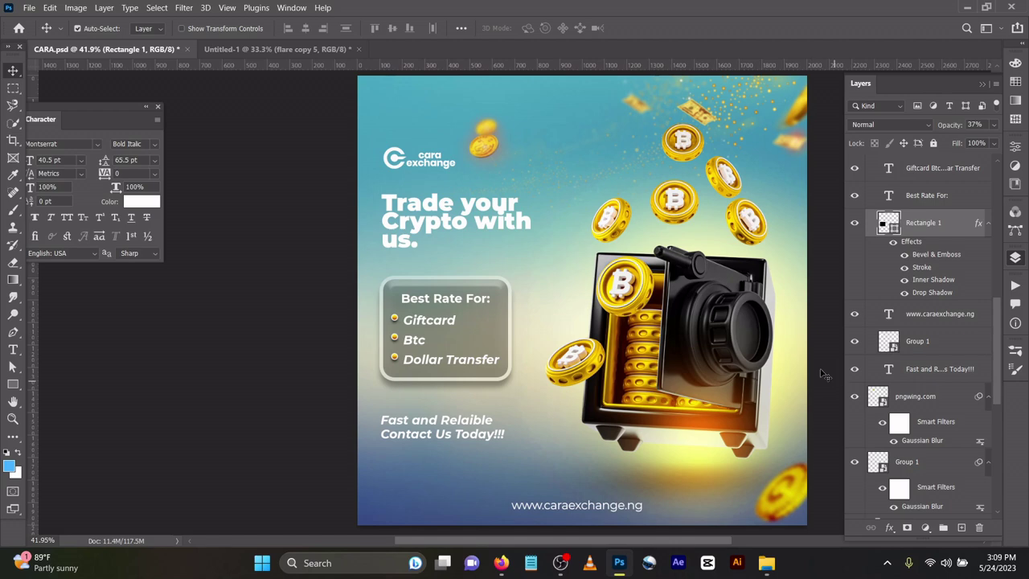
# Add a vertical guide at the headline's left edge and nudge the rate text and box about 15 px right.
pyautogui.moveTo(34, 336); pyautogui.dragTo(280, 347)
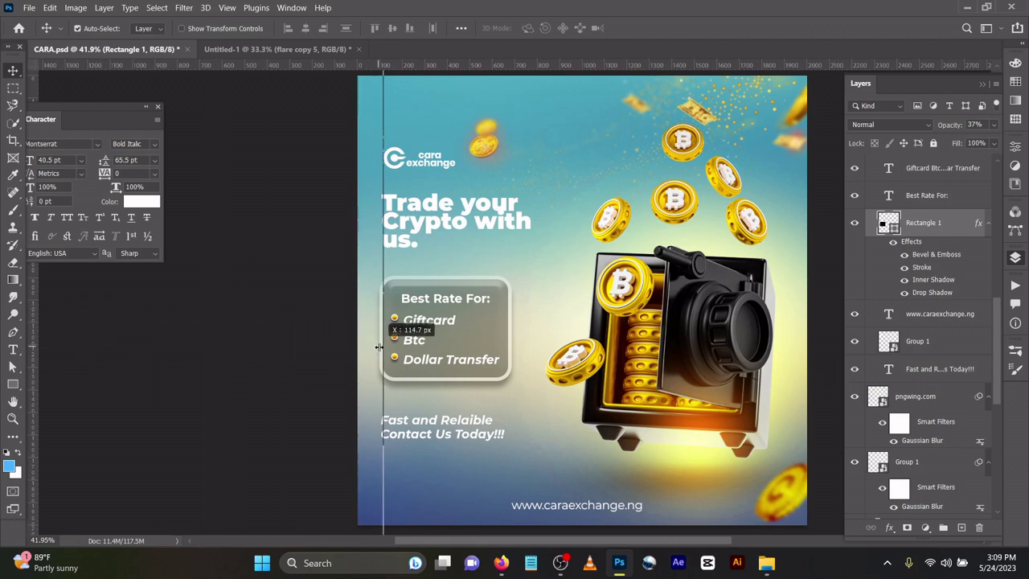
pyautogui.moveTo(378, 347); pyautogui.dragTo(383, 352)
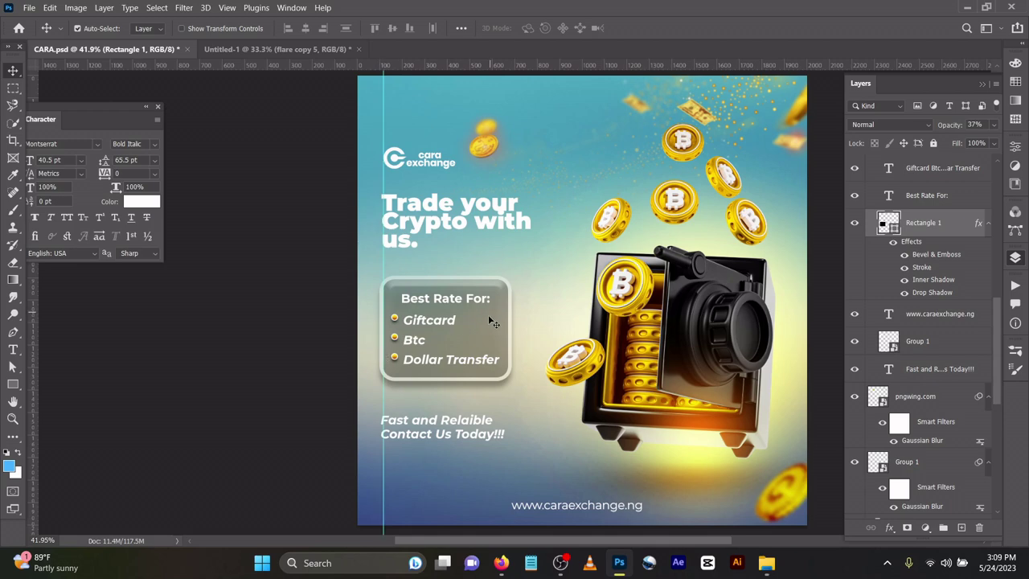
pyautogui.moveTo(491, 329); pyautogui.dragTo(489, 328)
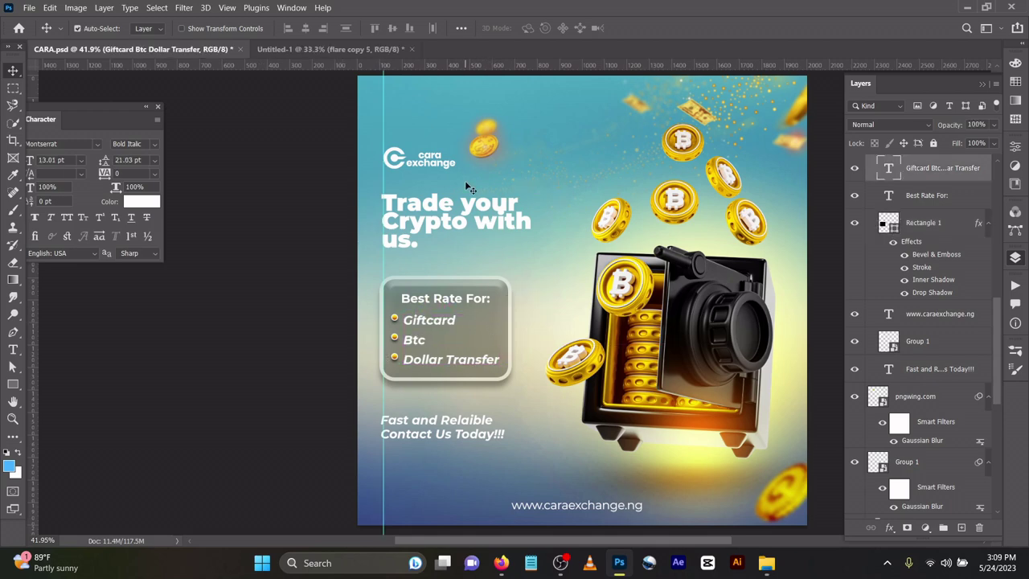
pyautogui.moveTo(513, 318)
pyautogui.mouseDown()
pyautogui.moveTo(523, 316)
pyautogui.moveTo(512, 319)
pyautogui.mouseUp()
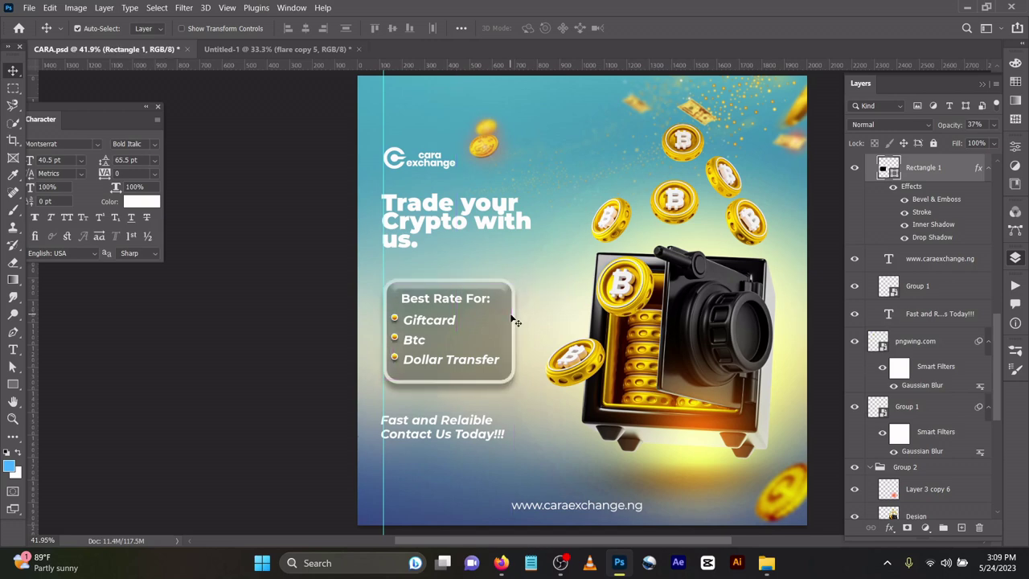